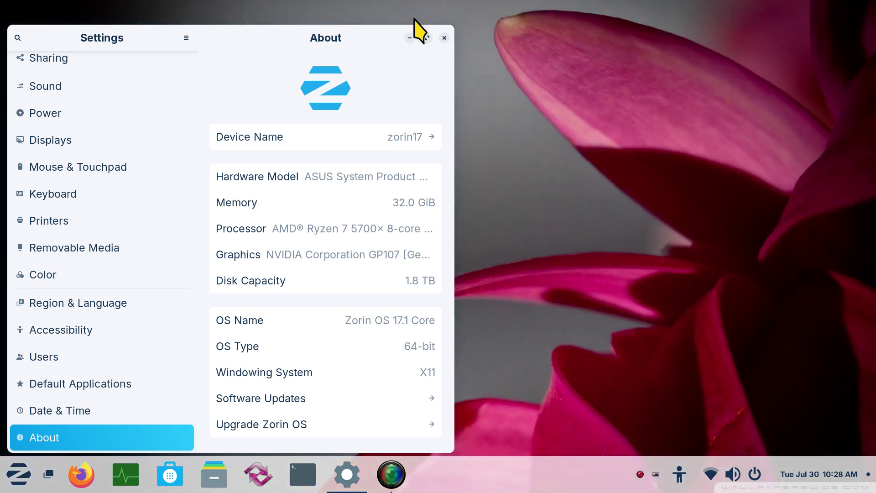
Step: Close the Zorin Settings window showing the About information
{"action": "left_click", "coordinate": [444, 38]}
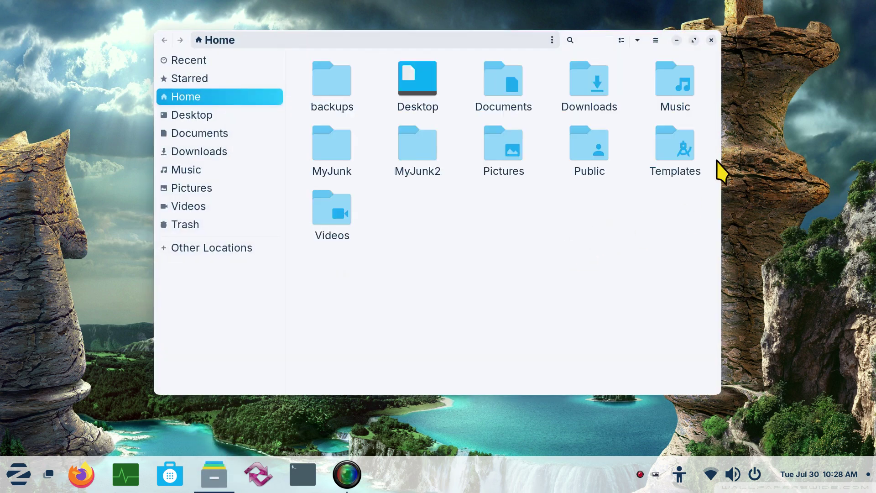
Step: Close the Files window on the Home folder, leaving the bare desktop
{"action": "left_click", "coordinate": [711, 40]}
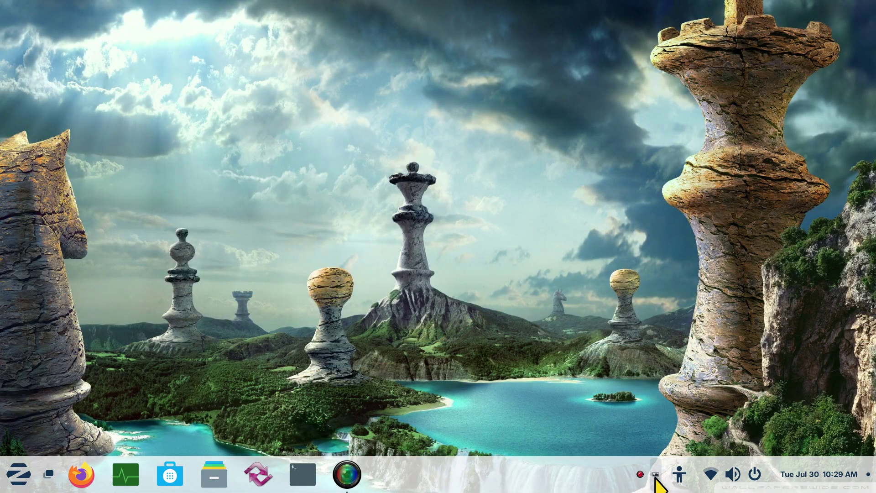
Step: Untick 'Change wallpaper every' in Variety's Preferences and close the window
{"action": "left_click", "coordinate": [656, 476]}
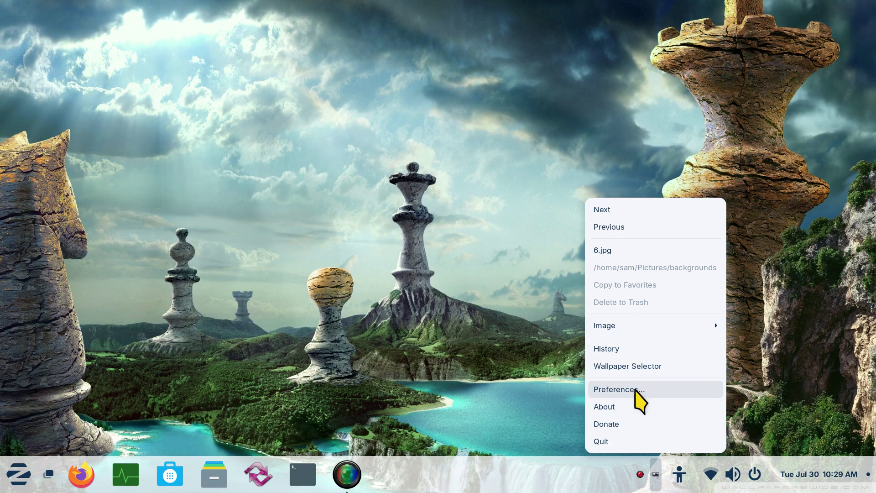
{"action": "left_click", "coordinate": [637, 391]}
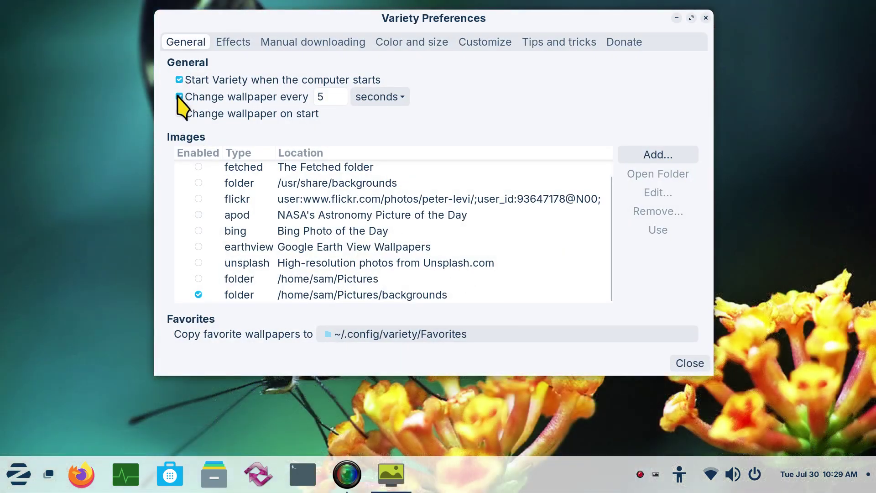
{"action": "left_click", "coordinate": [178, 96]}
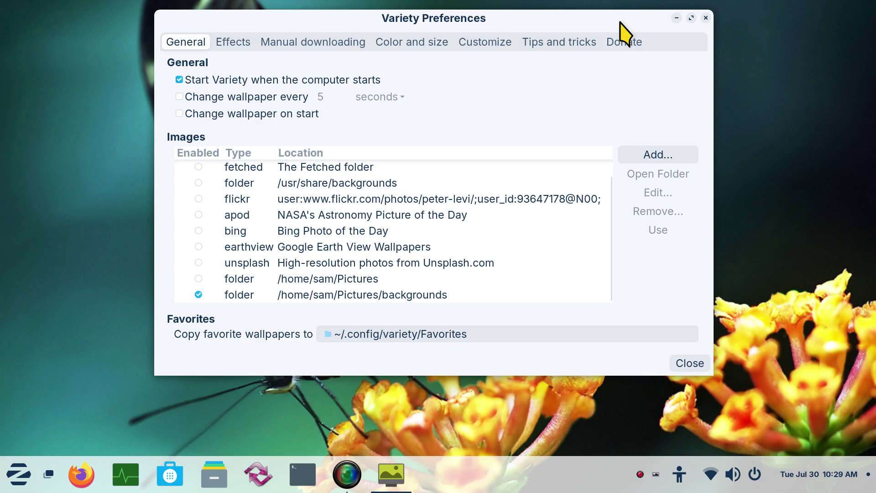
{"action": "left_click", "coordinate": [707, 18]}
Step: Open Variety's About window and select 'Variety' and 'automatic wallpaper changer' in its description
{"action": "left_click", "coordinate": [657, 475]}
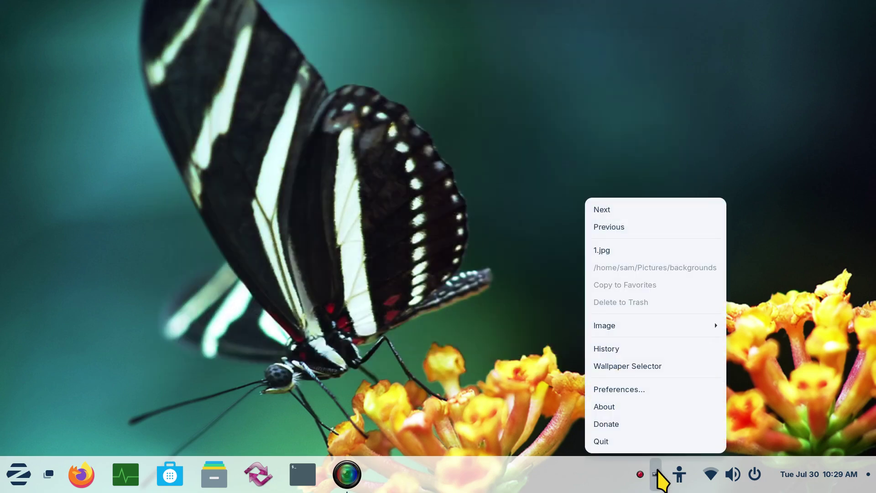
{"action": "left_click", "coordinate": [646, 407]}
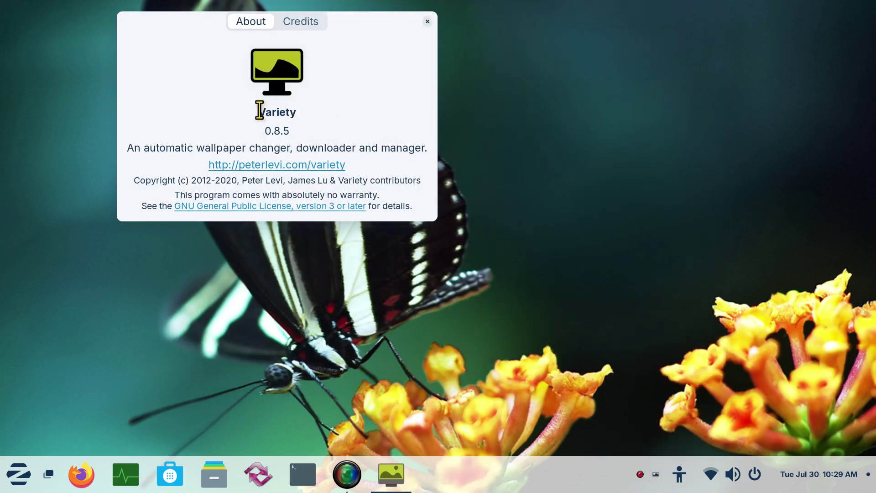
{"action": "left_click_drag", "start_coordinate": [259, 110], "coordinate": [299, 115]}
{"action": "left_click_drag", "start_coordinate": [146, 146], "coordinate": [292, 145]}
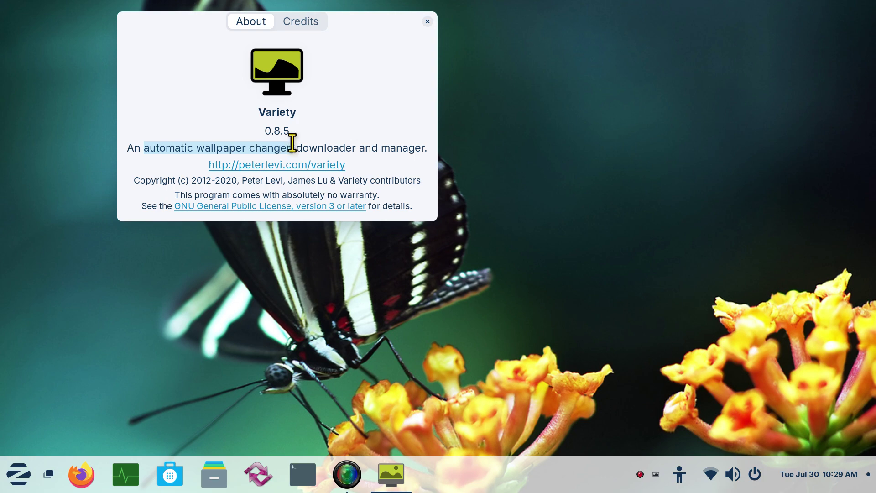
Step: Close About, search Zorin Software for 'variety', confirm version 0.8.5 is installed, then close it
{"action": "left_click", "coordinate": [427, 22]}
{"action": "left_click", "coordinate": [170, 475]}
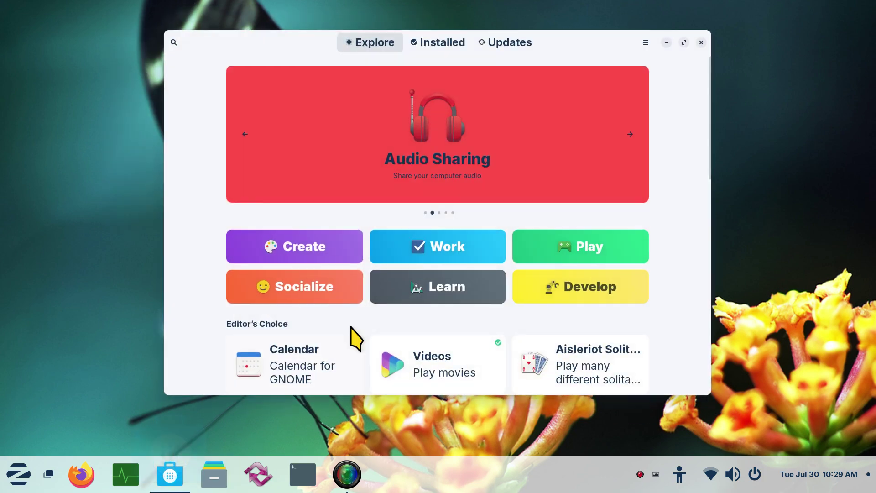
{"action": "left_click", "coordinate": [174, 42]}
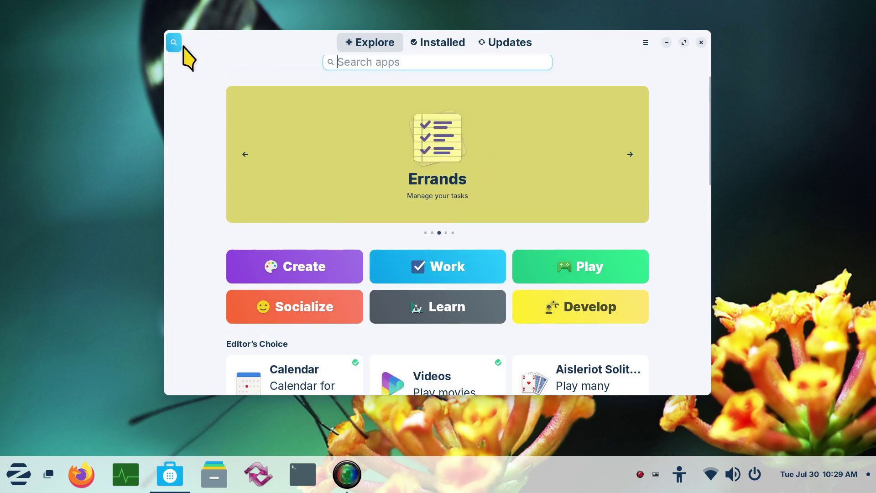
{"action": "type", "text": "va"}
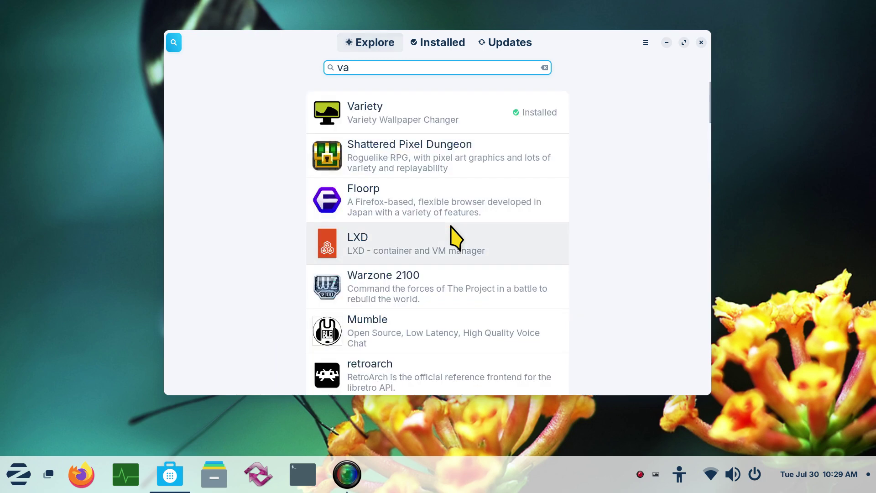
{"action": "type", "text": "riety"}
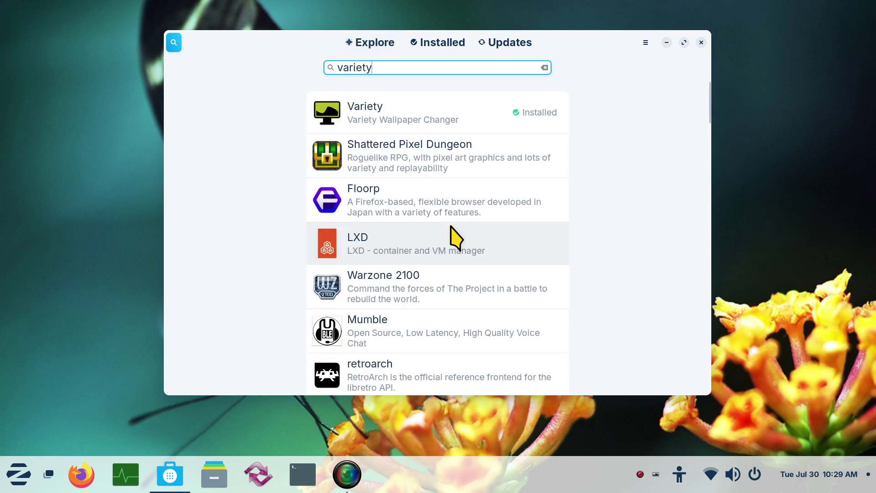
{"action": "left_click", "coordinate": [419, 118]}
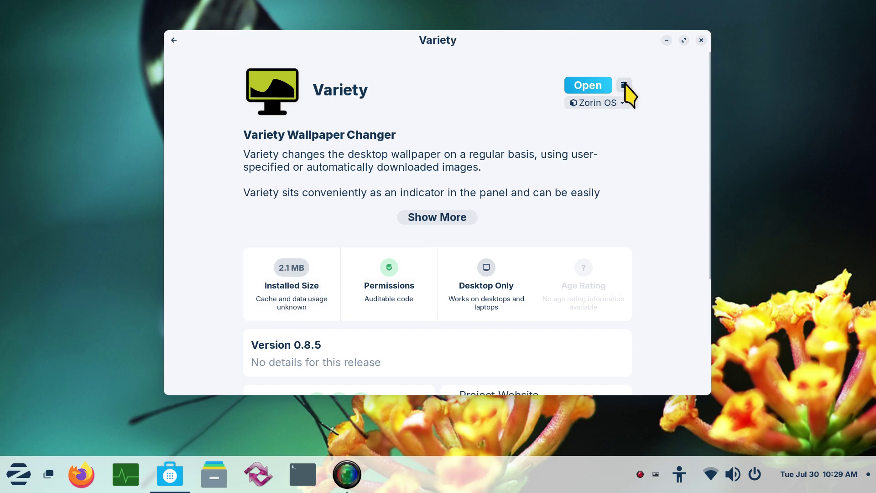
{"action": "left_click", "coordinate": [701, 41]}
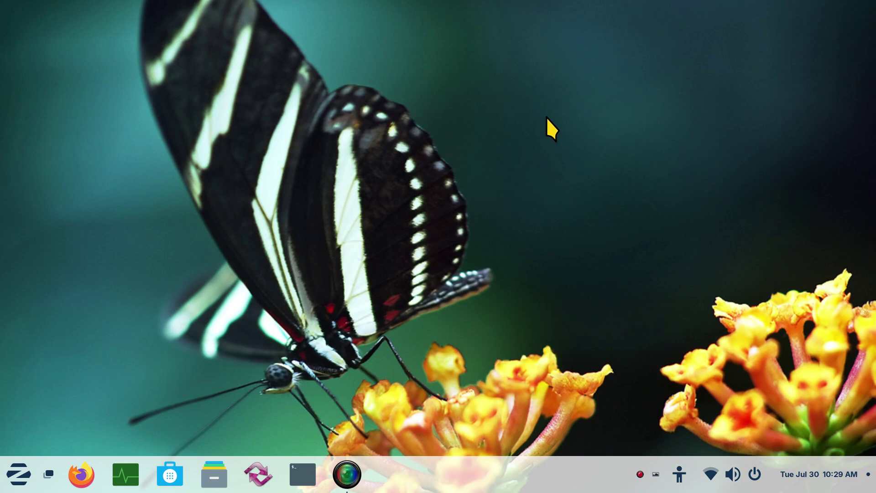
Step: Reopen Variety's Preferences, toggle 'Start Variety when the computer starts' off and on, then minimise
{"action": "left_click", "coordinate": [656, 477]}
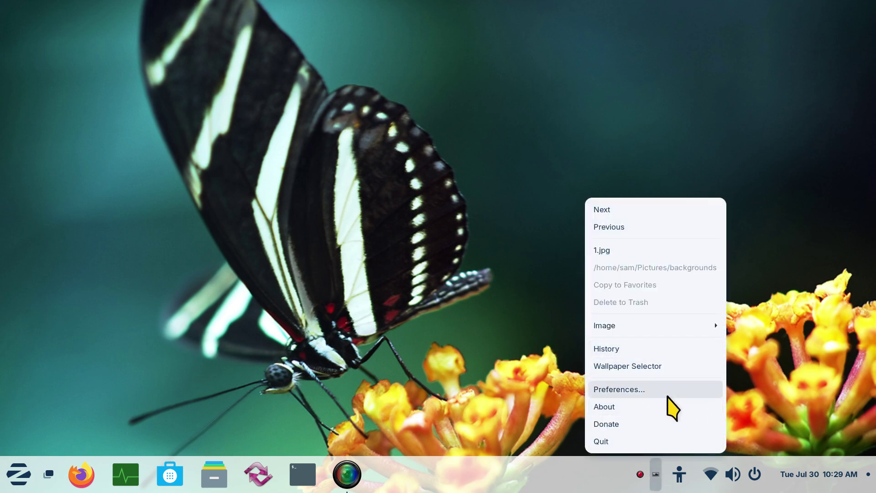
{"action": "left_click", "coordinate": [663, 391]}
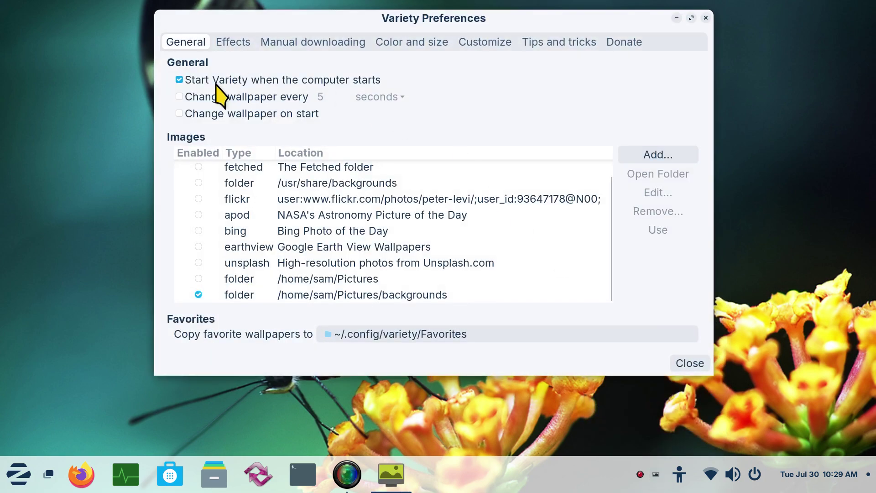
{"action": "left_click", "coordinate": [216, 82]}
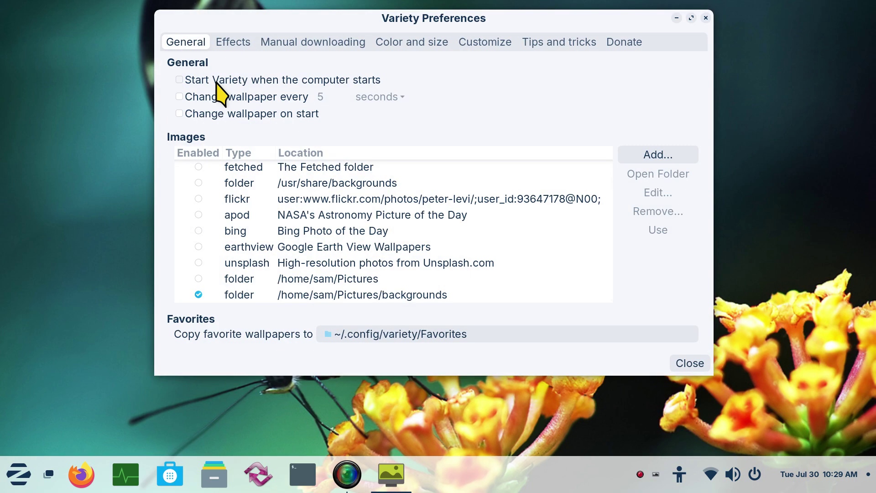
{"action": "left_click", "coordinate": [181, 80]}
{"action": "left_click", "coordinate": [677, 18]}
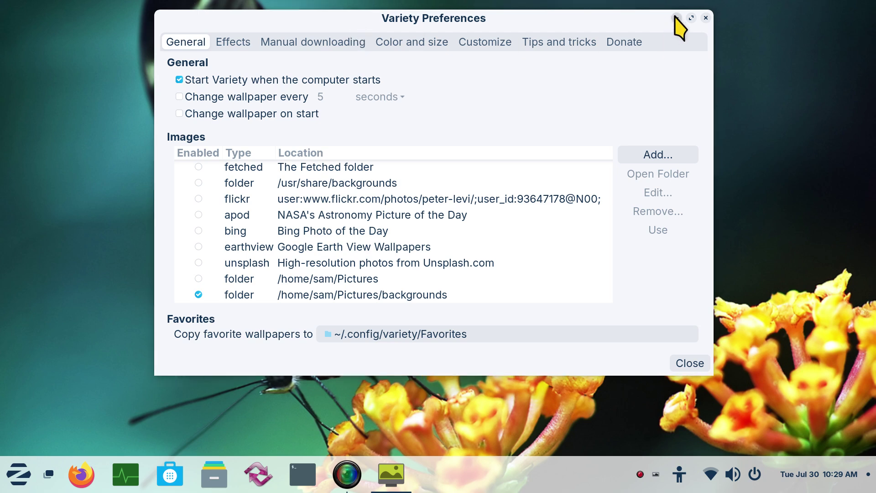
Step: Search 'start' in the applications menu and open Startup Applications
{"action": "left_click", "coordinate": [19, 475]}
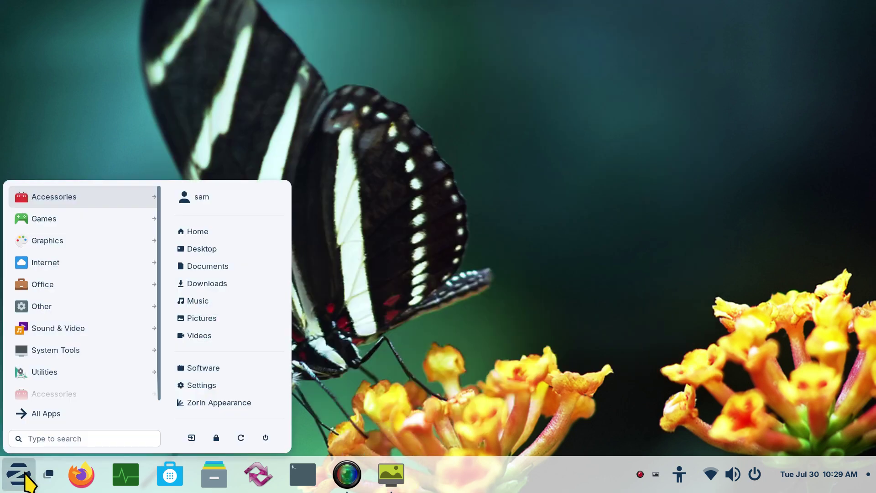
{"action": "type", "text": "start"}
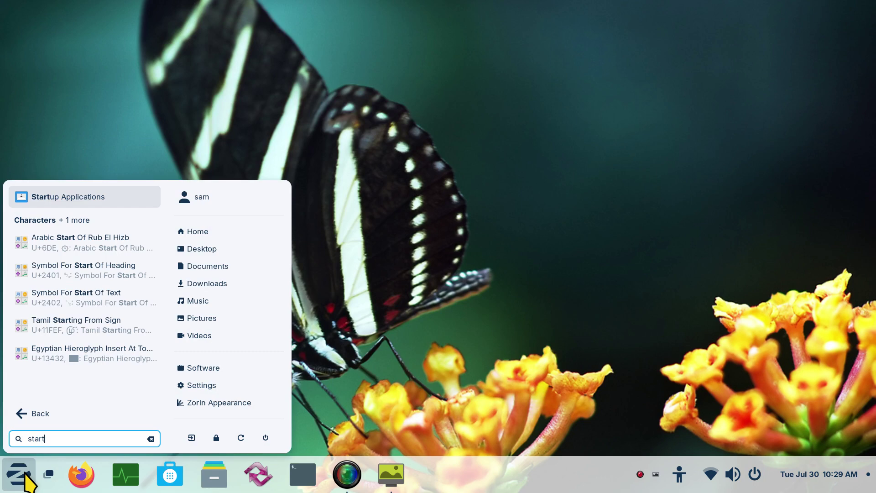
{"action": "left_click", "coordinate": [89, 195]}
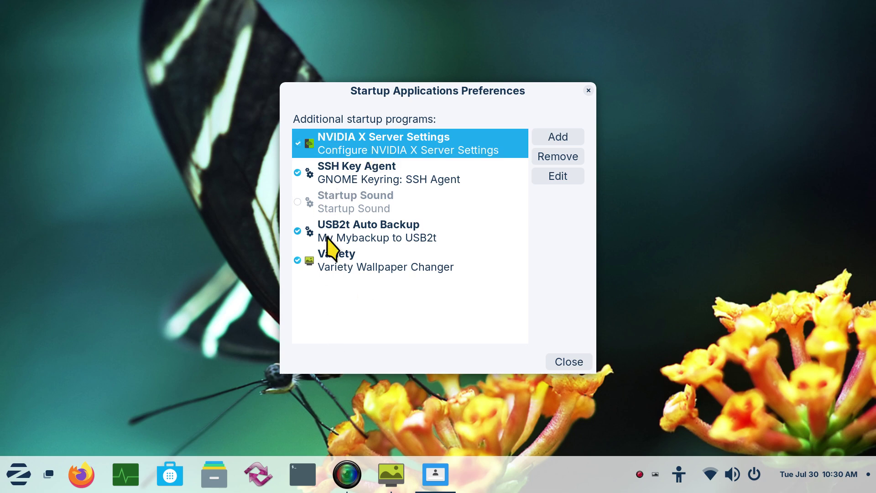
Step: Select the Variety Wallpaper Changer entry and toggle its checkbox off and back on
{"action": "left_click", "coordinate": [332, 269]}
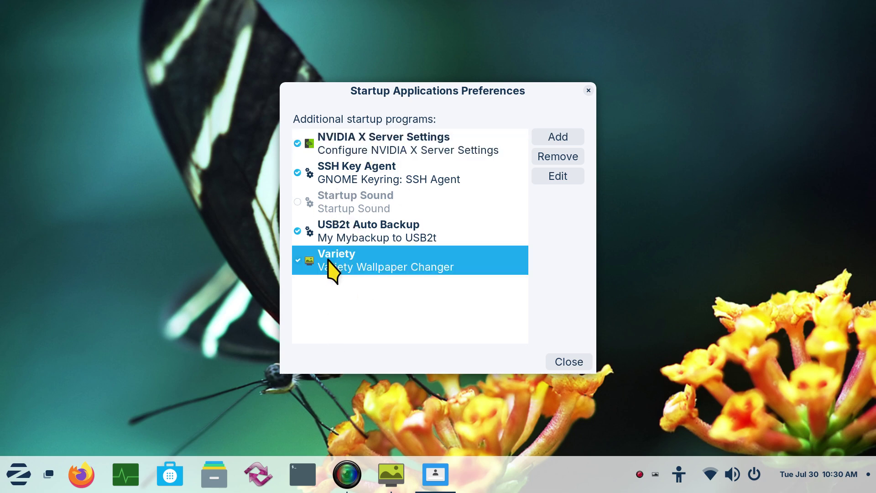
{"action": "left_click", "coordinate": [339, 231]}
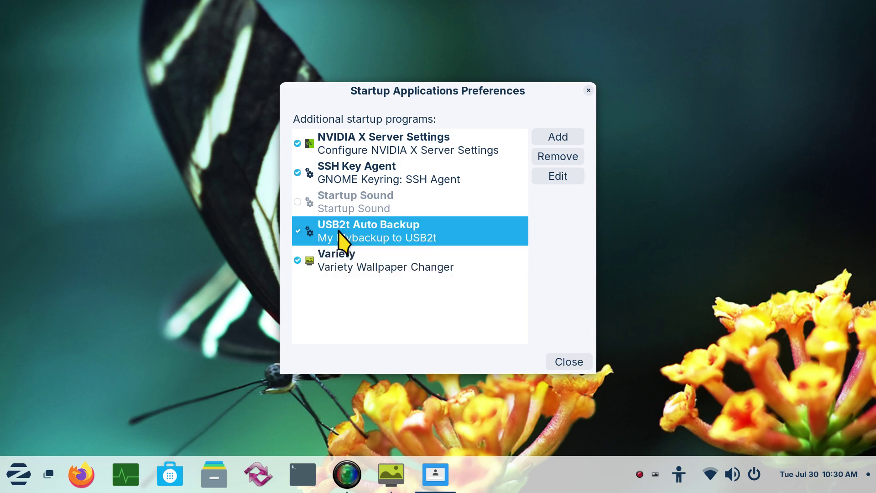
{"action": "left_click", "coordinate": [329, 264]}
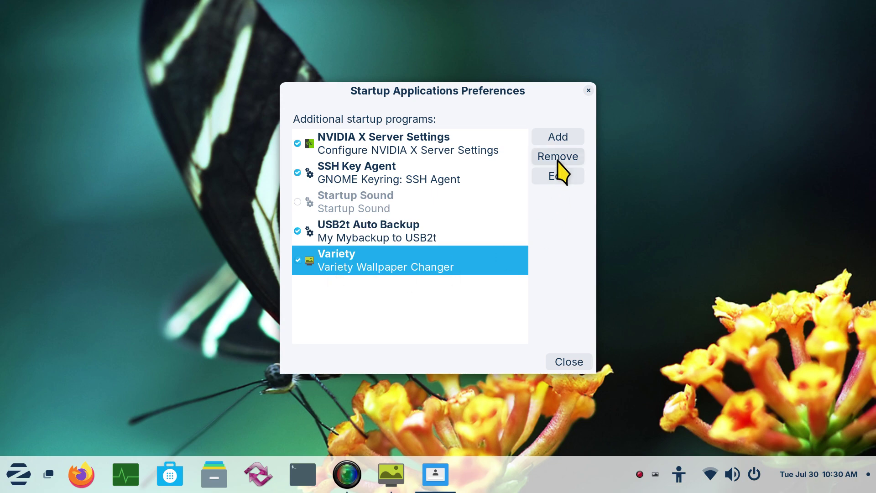
{"action": "left_click", "coordinate": [297, 261]}
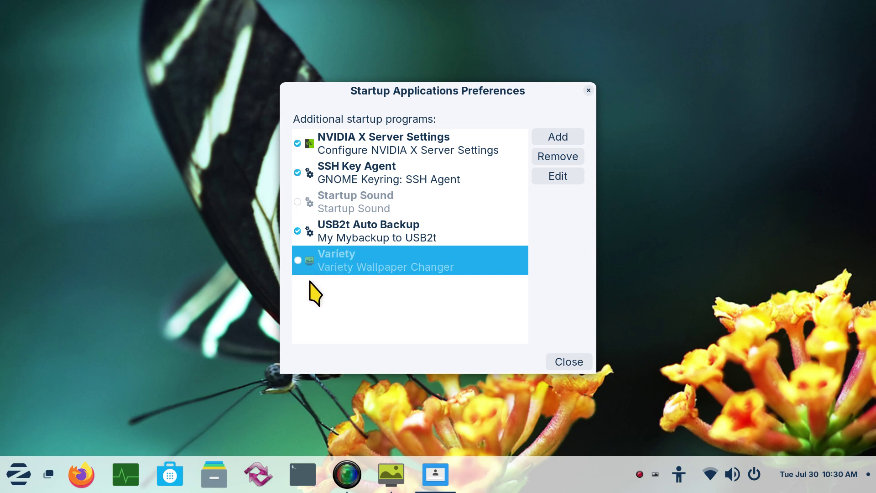
{"action": "left_click", "coordinate": [298, 260]}
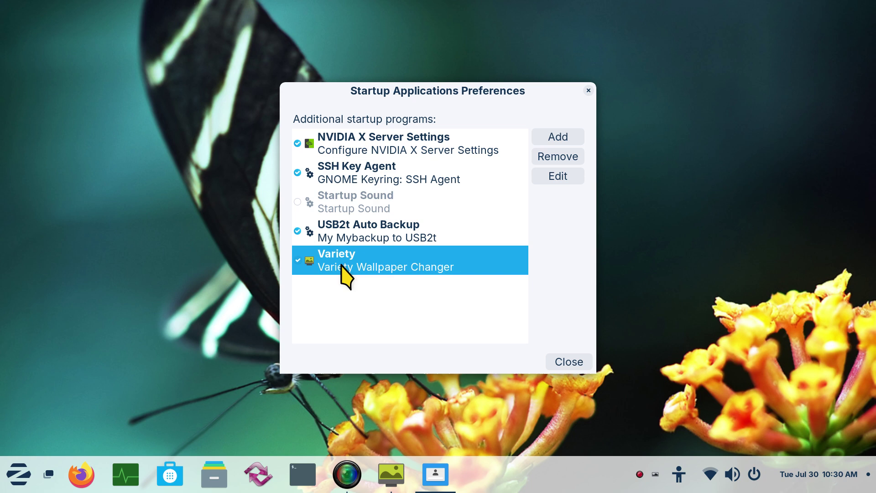
Step: Close Startup Applications and reopen Variety's Preferences, moving the window slightly left
{"action": "left_click", "coordinate": [588, 90]}
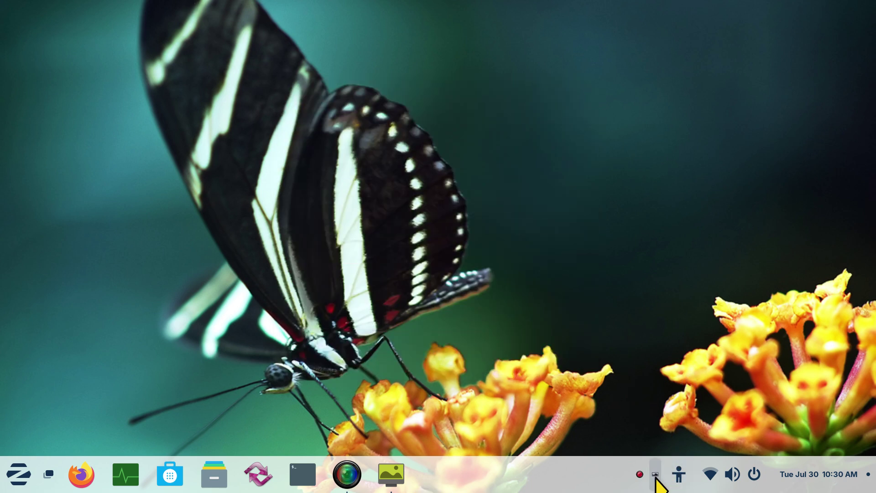
{"action": "left_click", "coordinate": [656, 476]}
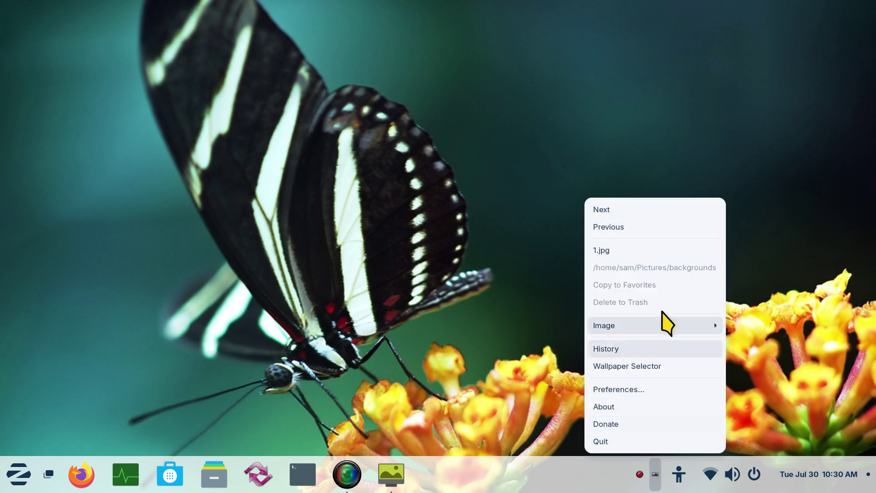
{"action": "left_click", "coordinate": [643, 391]}
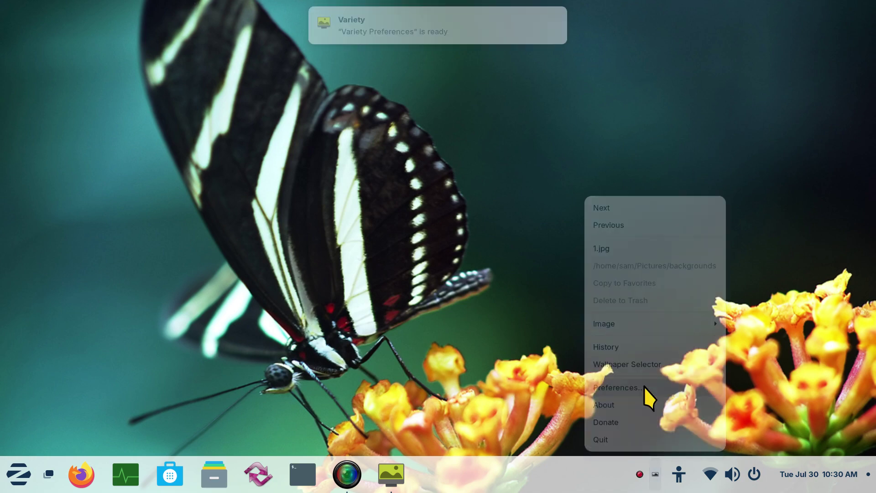
{"action": "left_click", "coordinate": [401, 466]}
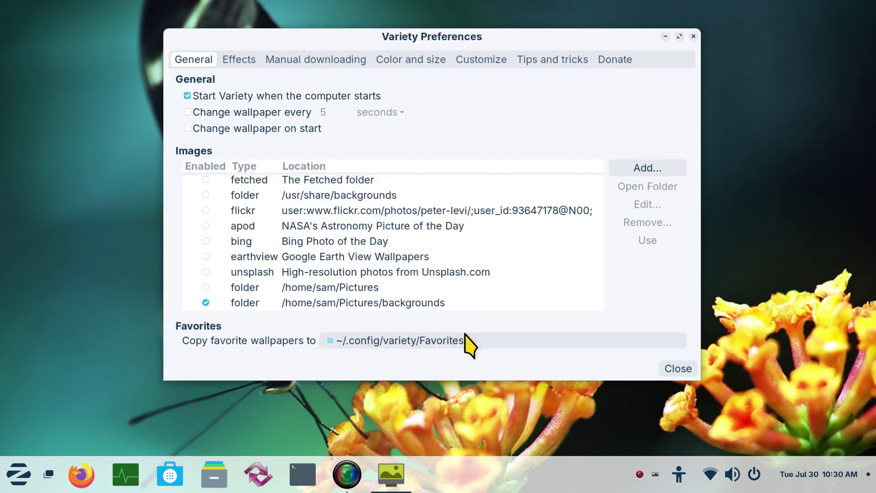
{"action": "left_click_drag", "start_coordinate": [353, 20], "coordinate": [303, 31]}
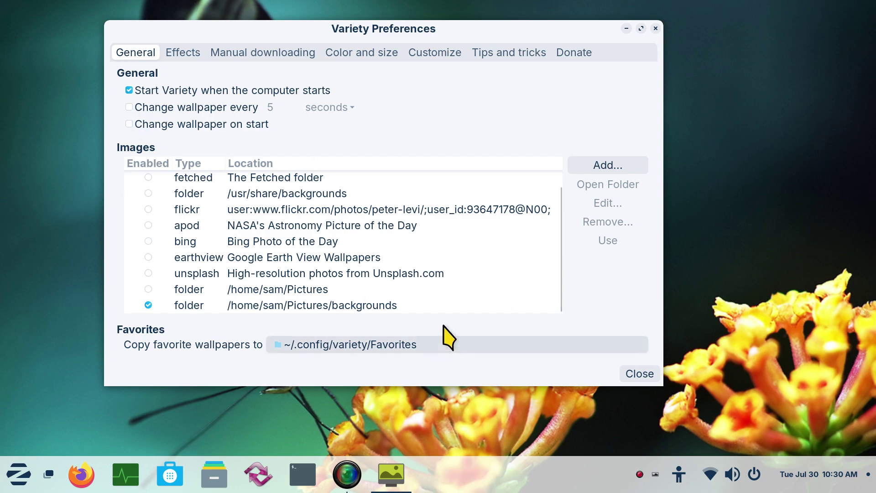
Step: Enable 'Change wallpaper every' with a 5 minutes interval
{"action": "left_click", "coordinate": [127, 110]}
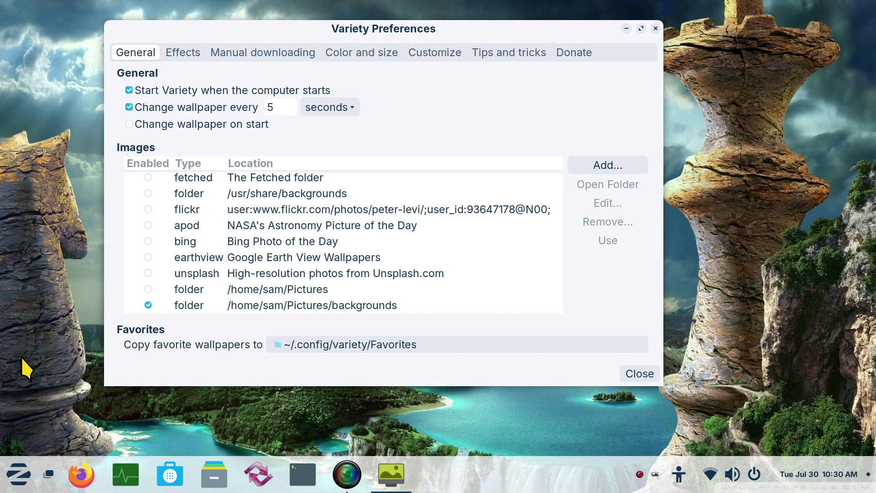
{"action": "left_click", "coordinate": [329, 108]}
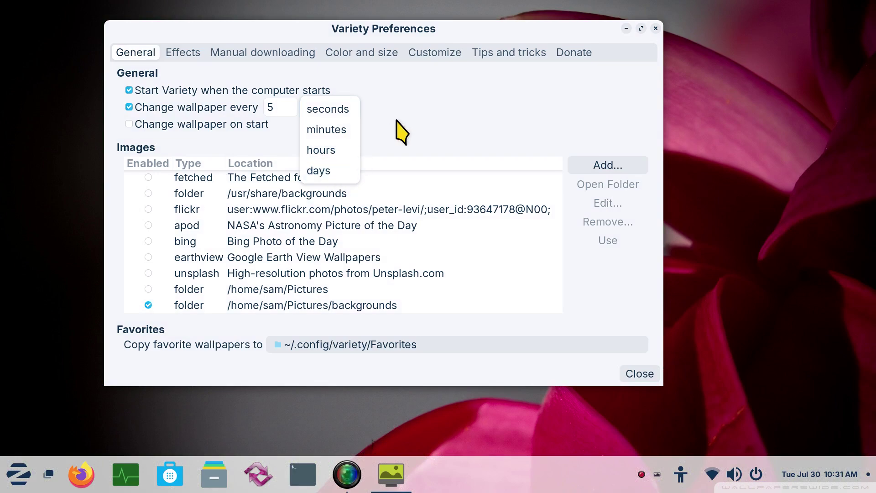
{"action": "left_click", "coordinate": [350, 135]}
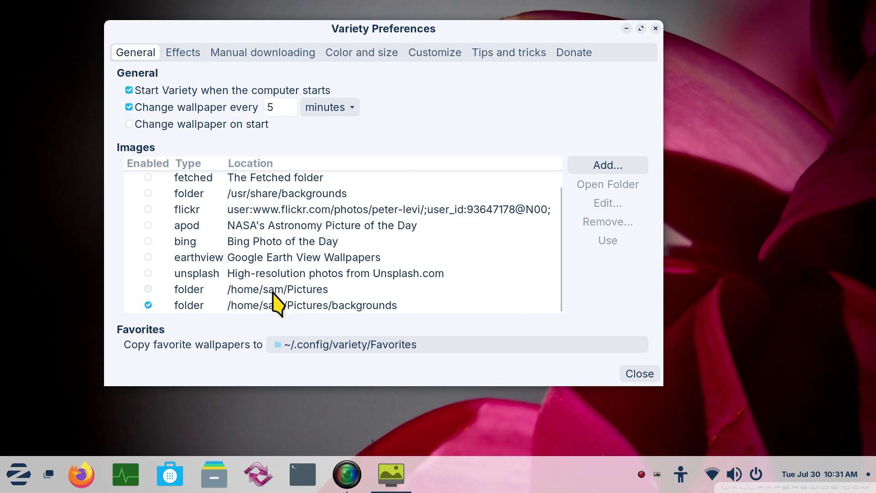
{"action": "left_click", "coordinate": [214, 477]}
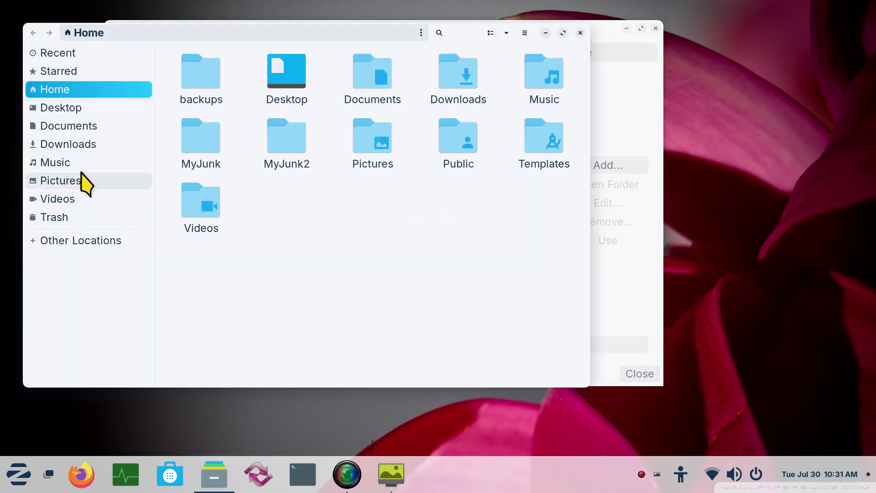
{"action": "left_click", "coordinate": [94, 181]}
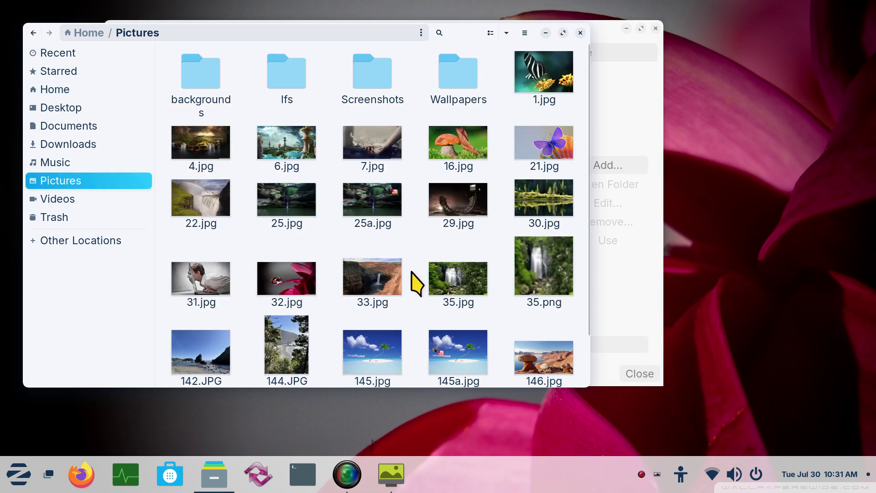
{"action": "double_click", "coordinate": [373, 75]}
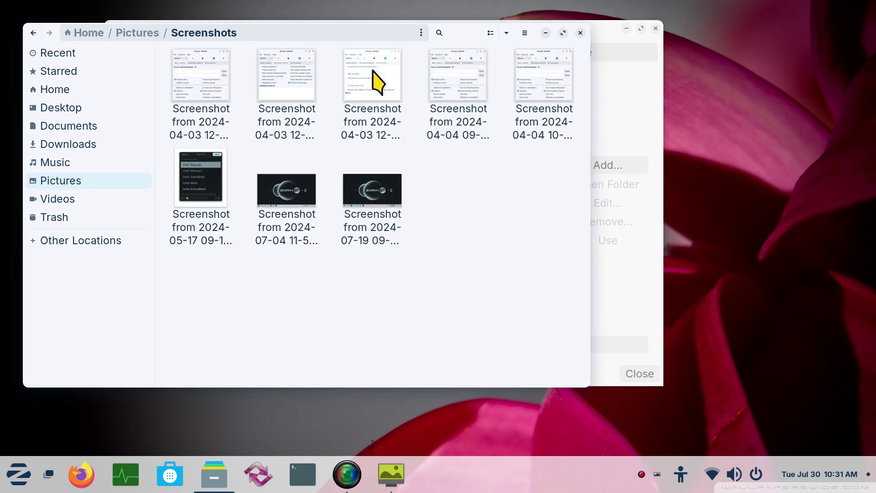
{"action": "left_click", "coordinate": [580, 33]}
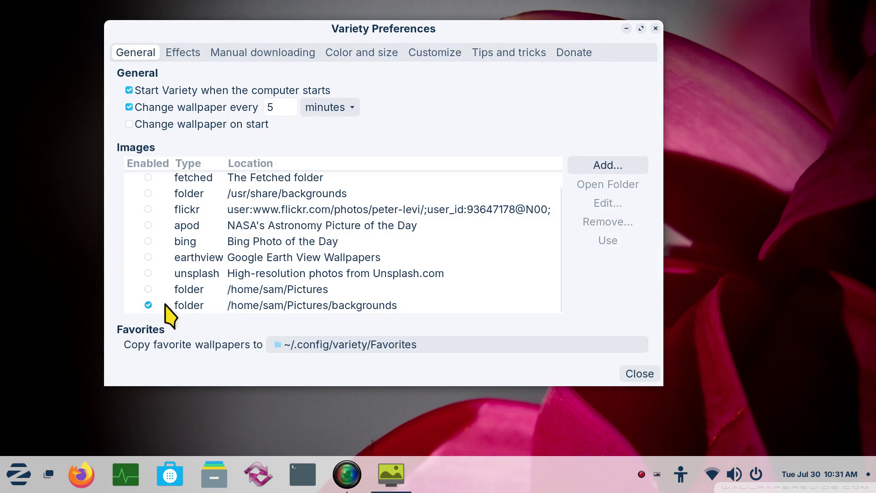
Step: Select the backgrounds source, then /home/sam/Pictures to show its wallpaper thumbnails
{"action": "left_click", "coordinate": [150, 305]}
{"action": "left_click", "coordinate": [183, 289]}
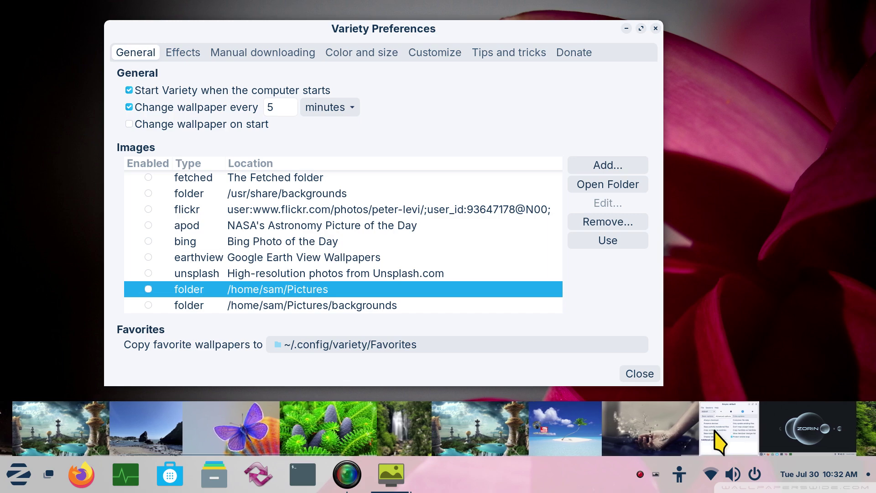
Step: Set a Grsync screenshot as wallpaper, then select the /home/sam/Pictures/backgrounds source and choose Remove
{"action": "left_click", "coordinate": [719, 440]}
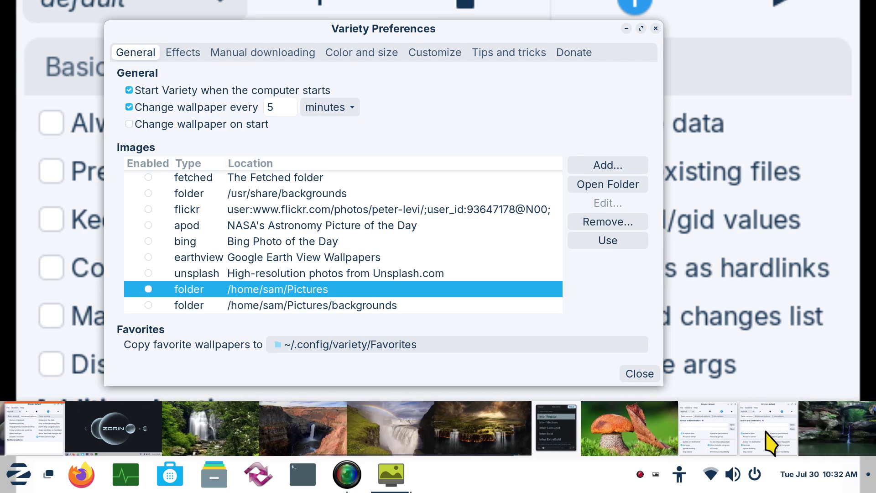
{"action": "left_click", "coordinate": [687, 427]}
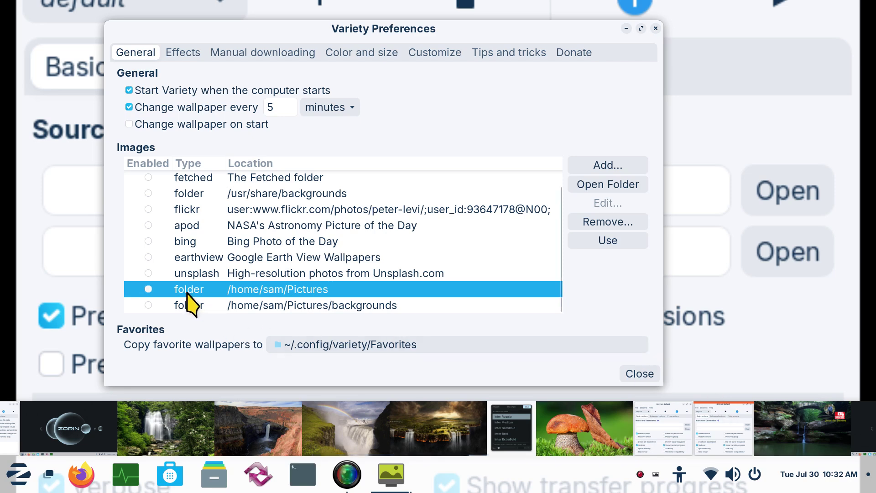
{"action": "left_click", "coordinate": [228, 308]}
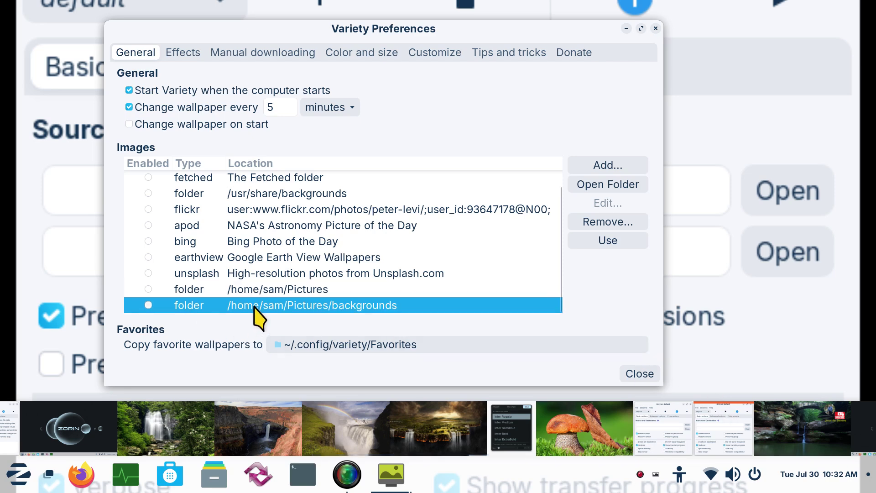
{"action": "left_click", "coordinate": [610, 222]}
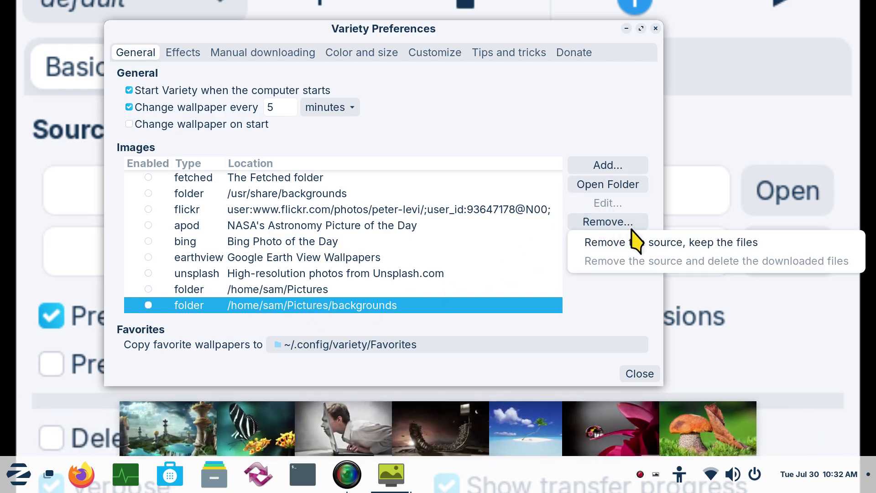
Step: Remove the backgrounds source keeping its files, set the butterfly wallpaper, and stop timed changes
{"action": "left_click", "coordinate": [653, 242]}
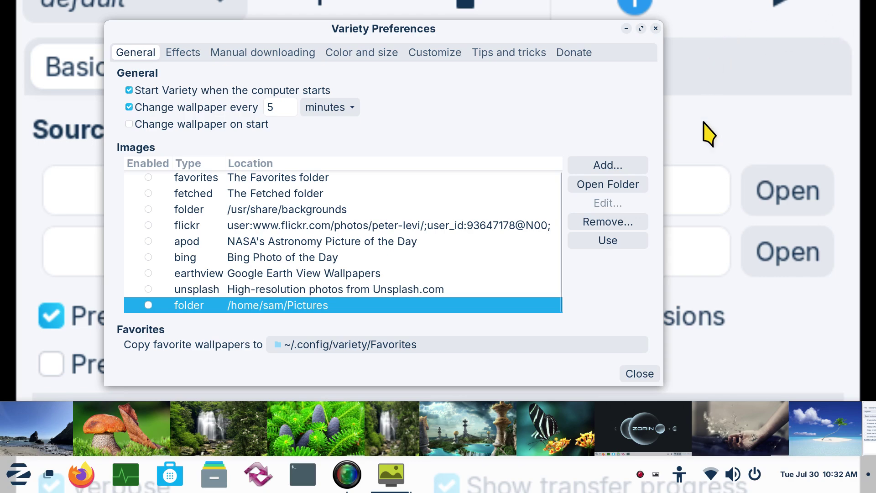
{"action": "left_click", "coordinate": [550, 440]}
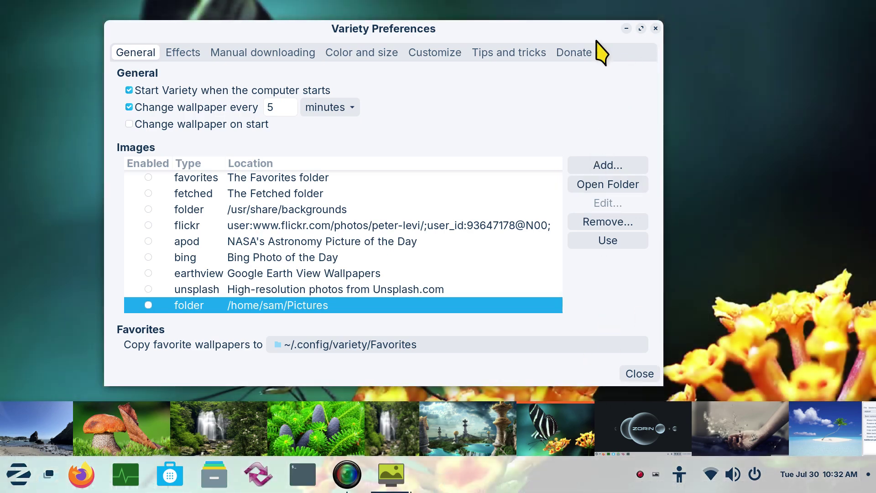
{"action": "left_click", "coordinate": [129, 108]}
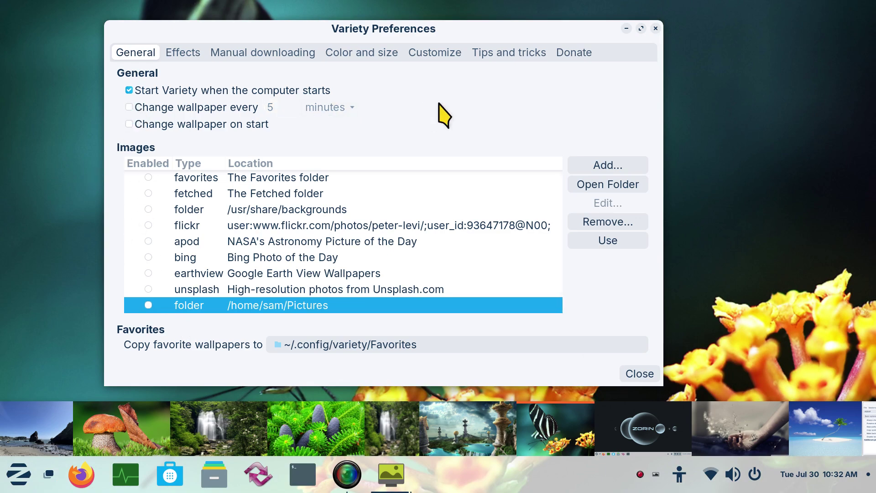
Step: Close the Variety Images and Preferences windows and quit Variety from the taskbar
{"action": "left_click", "coordinate": [626, 28]}
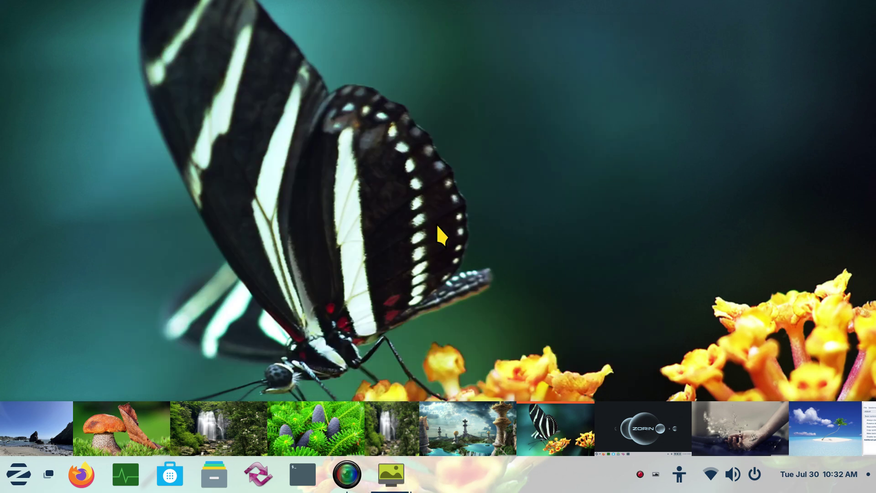
{"action": "mouse_move", "coordinate": [391, 475]}
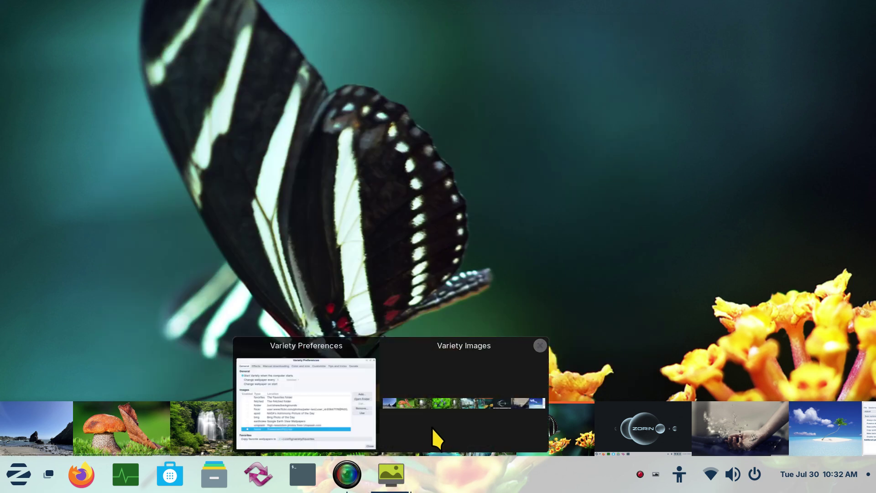
{"action": "left_click", "coordinate": [541, 346]}
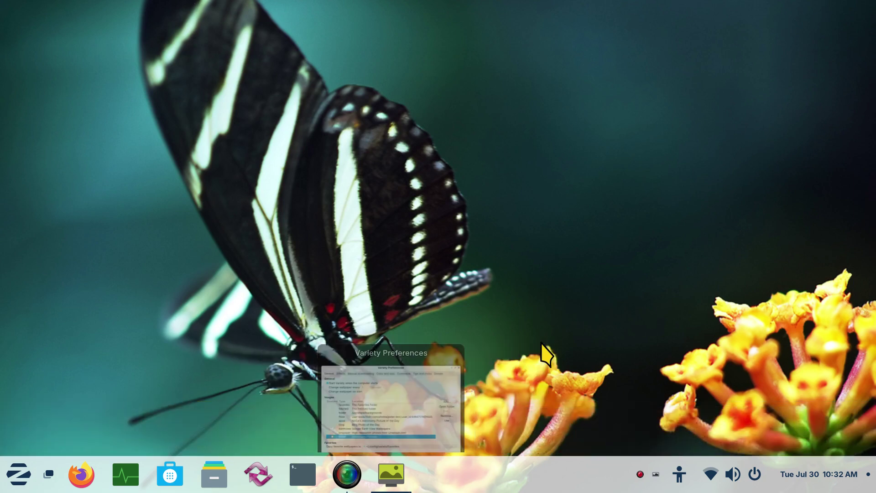
{"action": "mouse_move", "coordinate": [390, 482]}
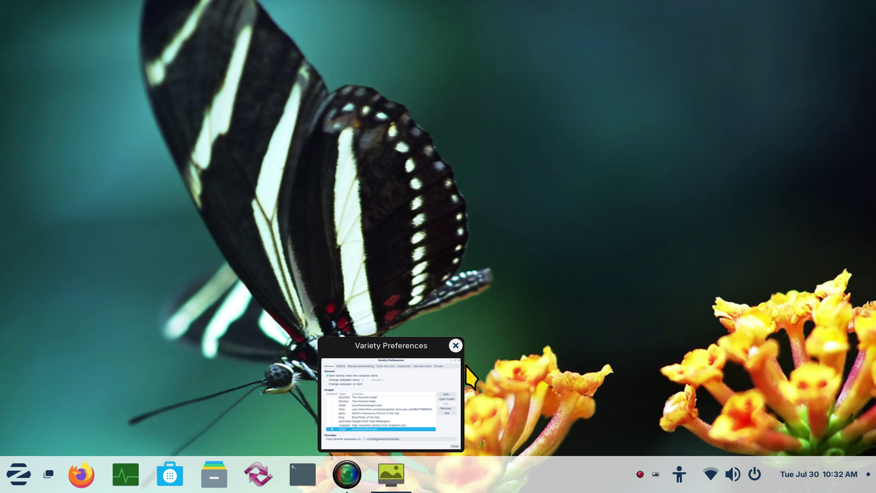
{"action": "left_click", "coordinate": [456, 345]}
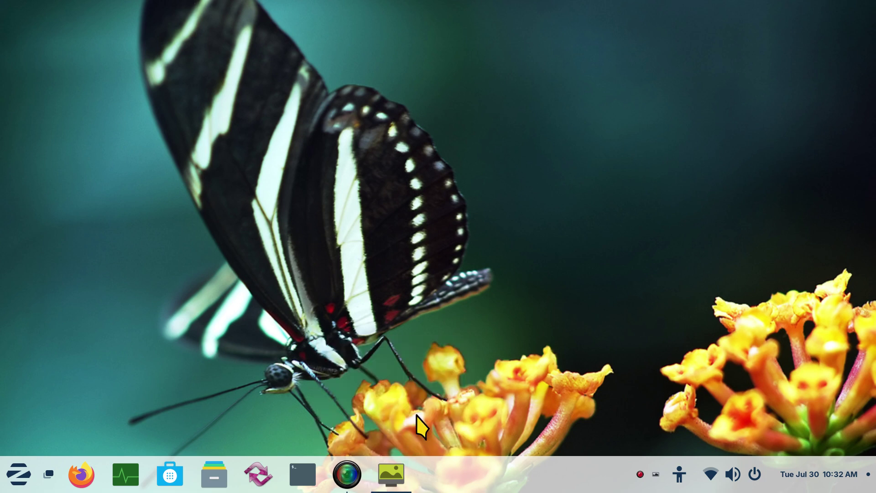
{"action": "right_click", "coordinate": [393, 474]}
{"action": "left_click", "coordinate": [410, 440]}
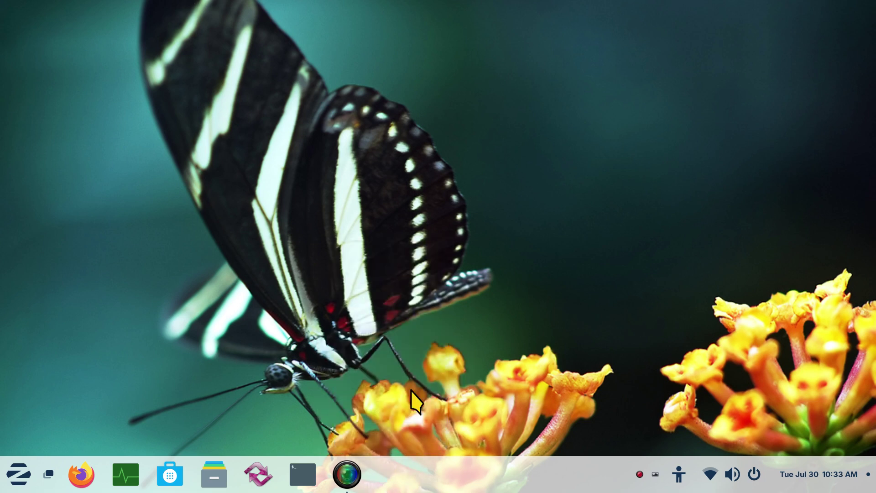
{"action": "left_click", "coordinate": [214, 474]}
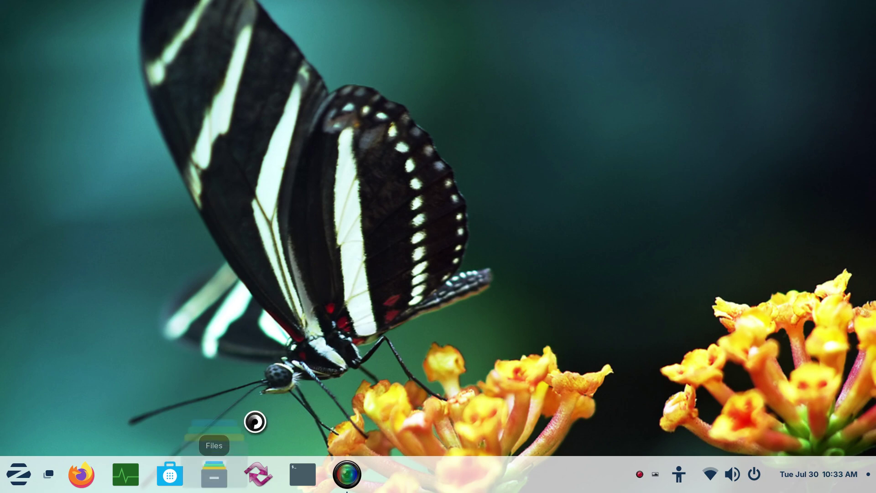
{"action": "left_click", "coordinate": [195, 188]}
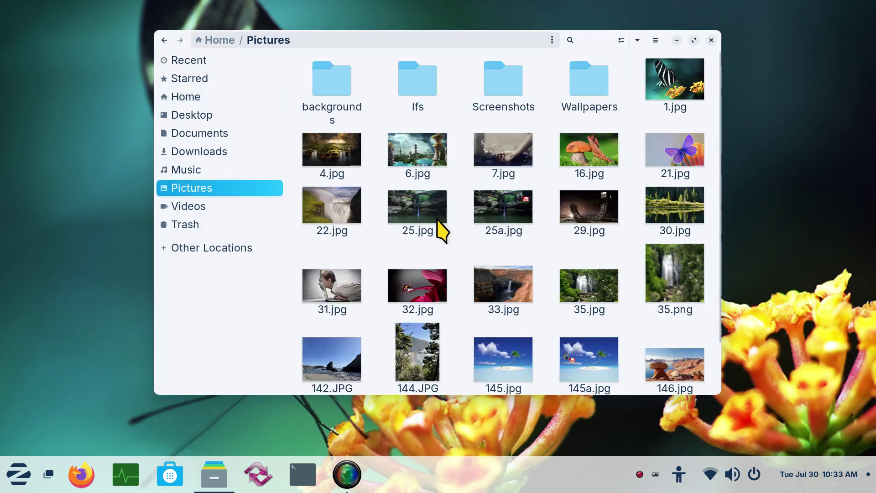
{"action": "double_click", "coordinate": [505, 82]}
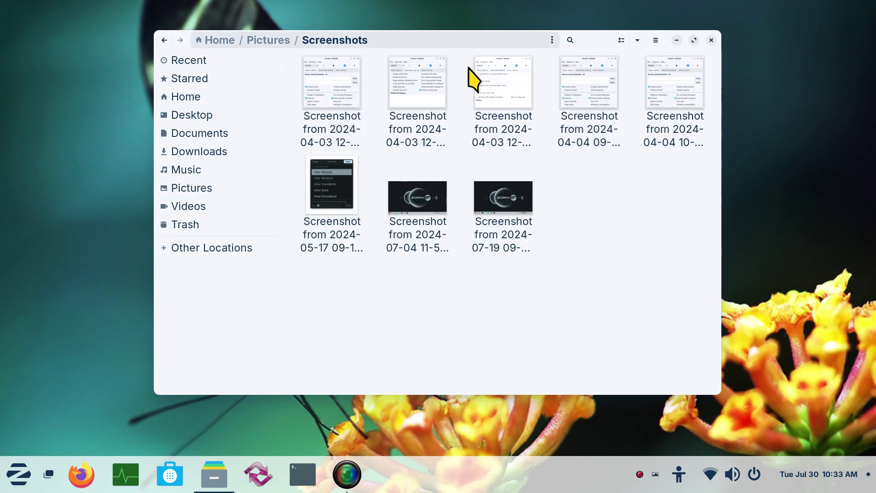
{"action": "left_click", "coordinate": [268, 41]}
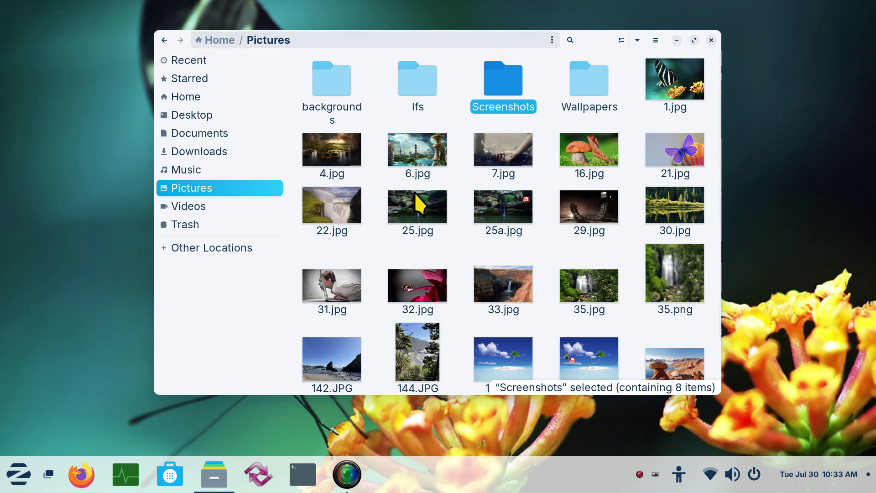
{"action": "right_click", "coordinate": [458, 243]}
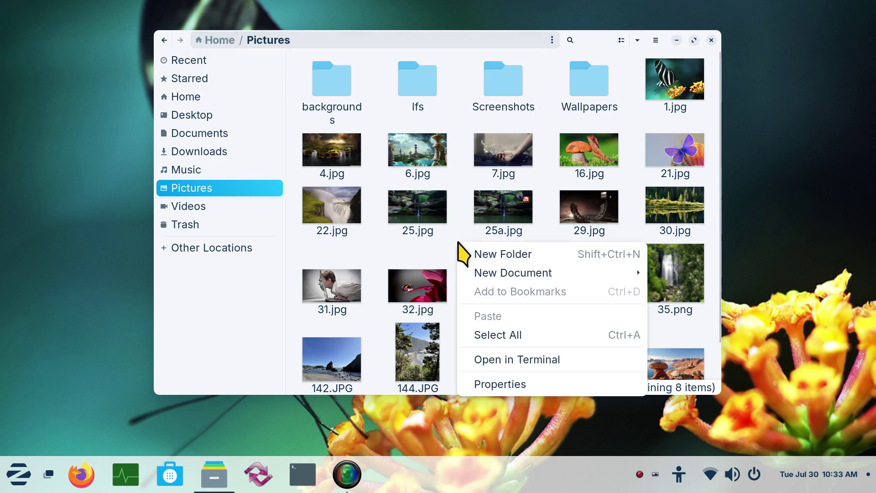
{"action": "left_click", "coordinate": [456, 108]}
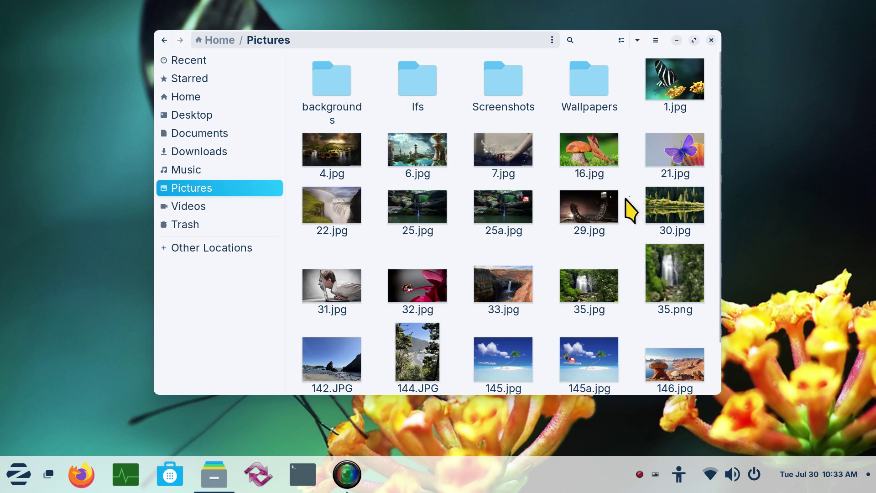
{"action": "left_click_drag", "start_coordinate": [630, 209], "coordinate": [397, 195]}
{"action": "right_click", "coordinate": [397, 195]}
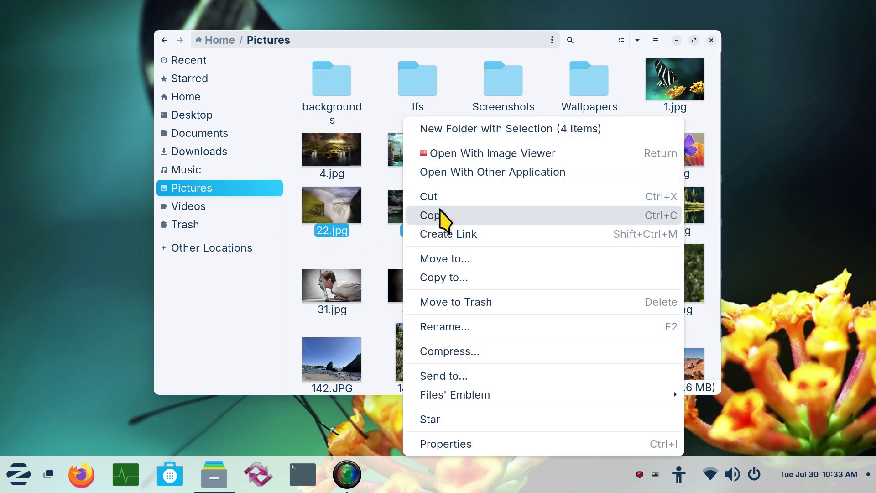
{"action": "left_click", "coordinate": [365, 99]}
{"action": "double_click", "coordinate": [329, 82]}
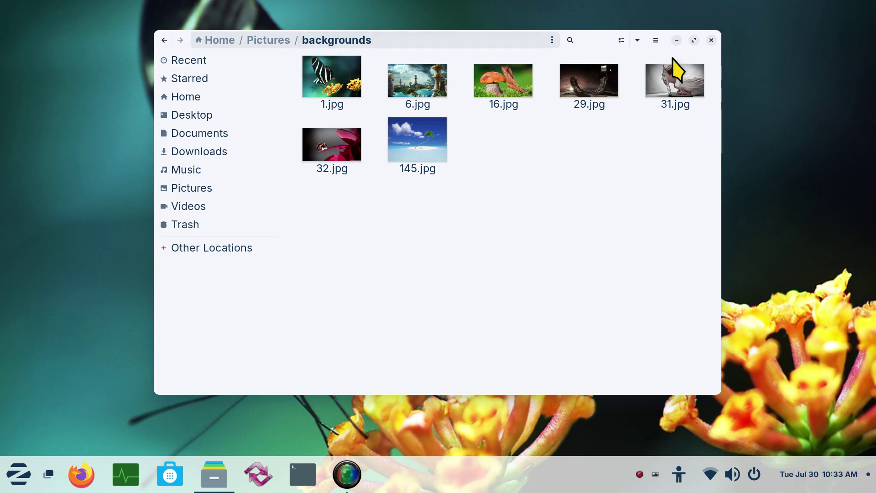
{"action": "left_click", "coordinate": [711, 40]}
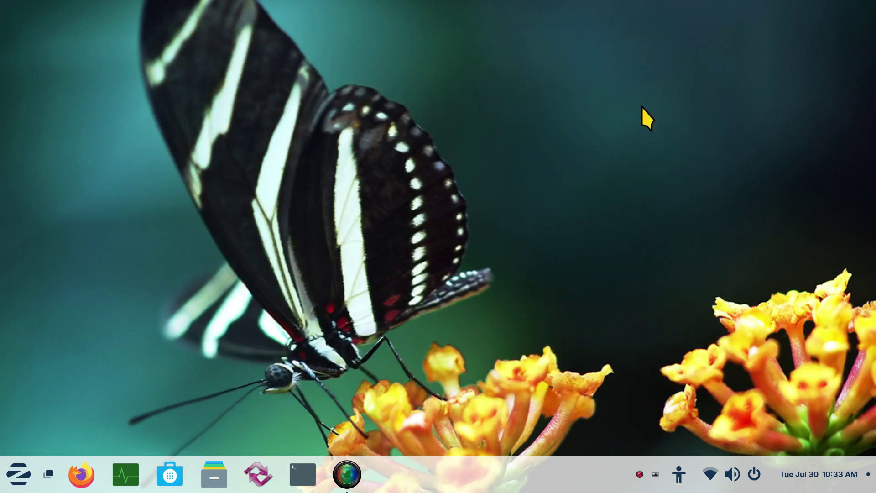
Step: Add the Pictures/backgrounds folder as a new image source in Variety's Preferences
{"action": "left_click", "coordinate": [656, 475]}
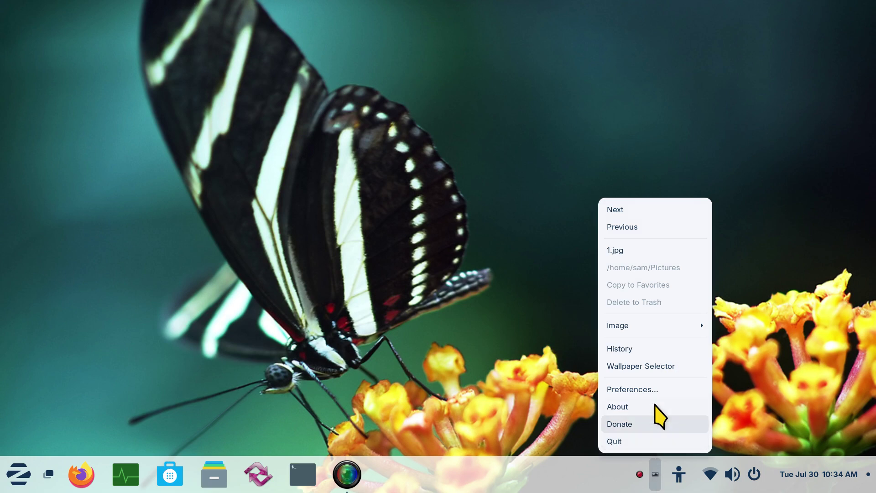
{"action": "left_click", "coordinate": [648, 389]}
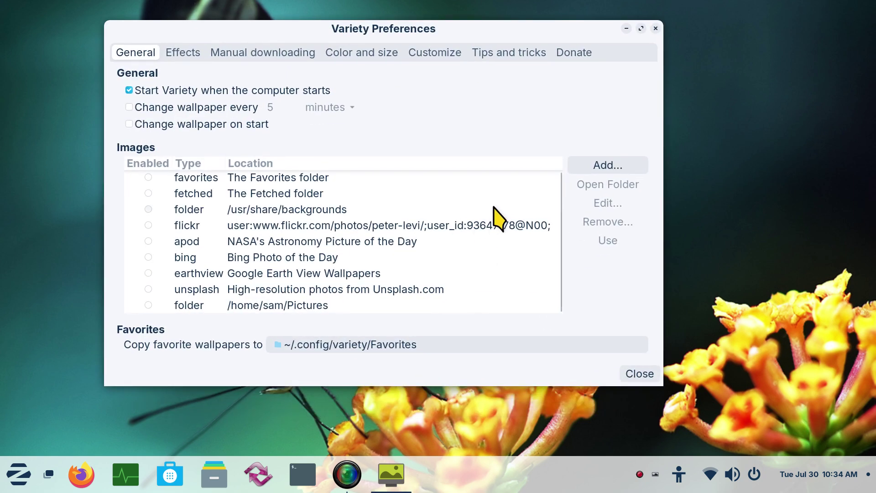
{"action": "left_click", "coordinate": [608, 167]}
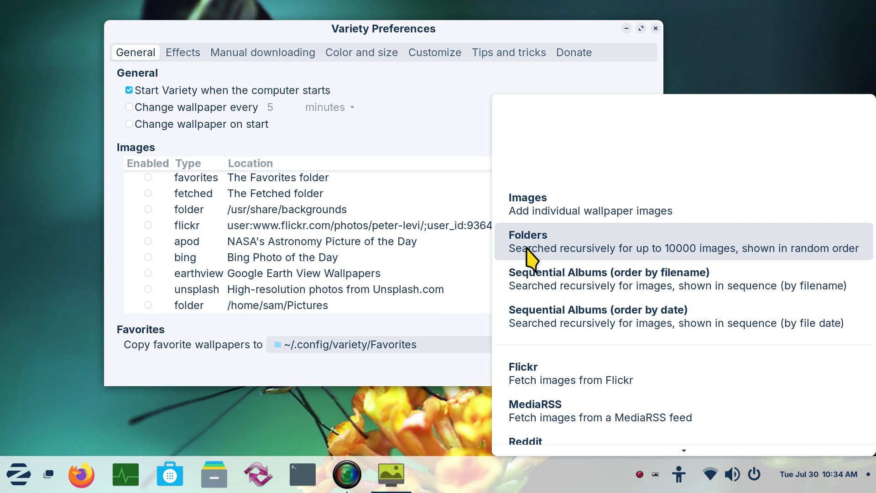
{"action": "left_click", "coordinate": [679, 247]}
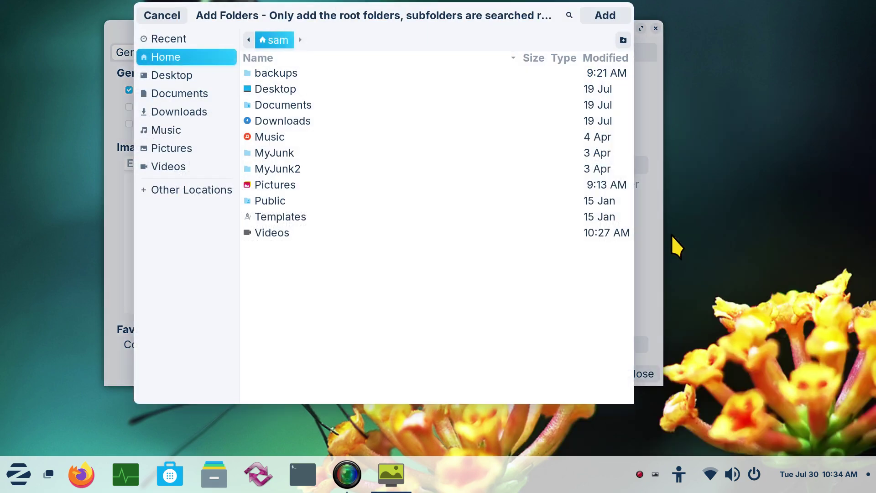
{"action": "left_click", "coordinate": [166, 152]}
{"action": "left_click", "coordinate": [313, 74]}
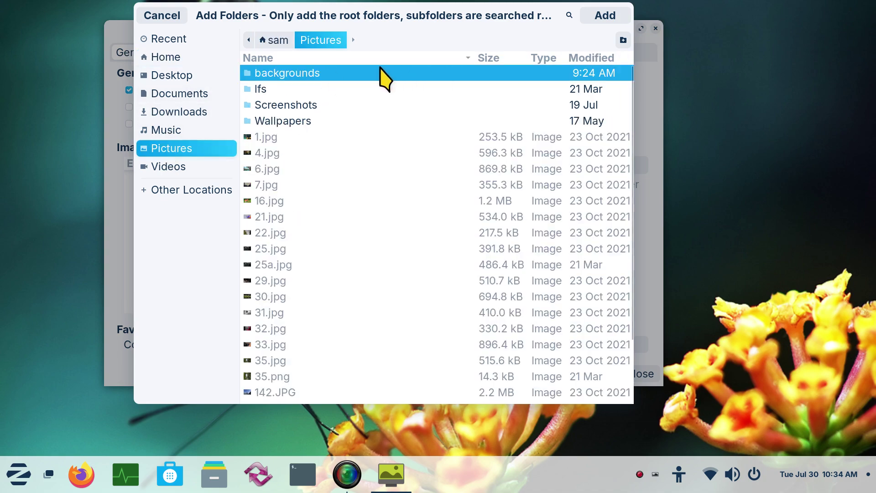
{"action": "left_click", "coordinate": [606, 16]}
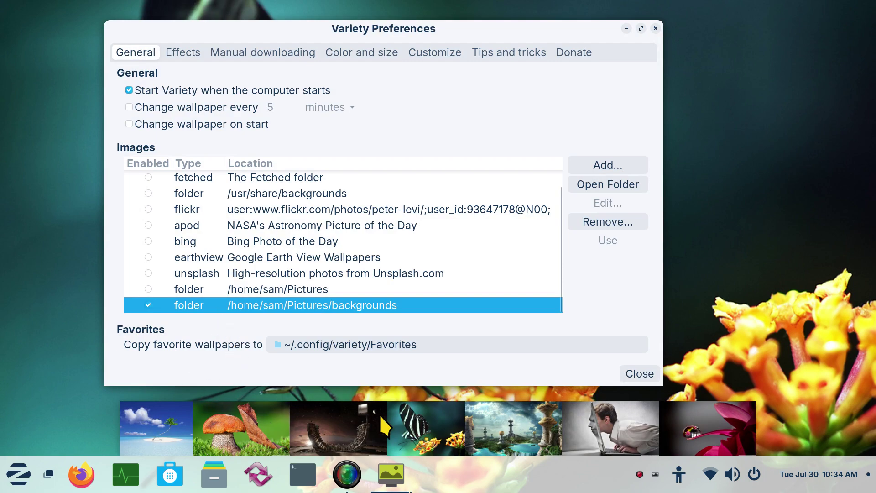
Step: Try the beach island and dark moon images from that folder as wallpaper
{"action": "left_click", "coordinate": [167, 431]}
{"action": "left_click", "coordinate": [303, 427]}
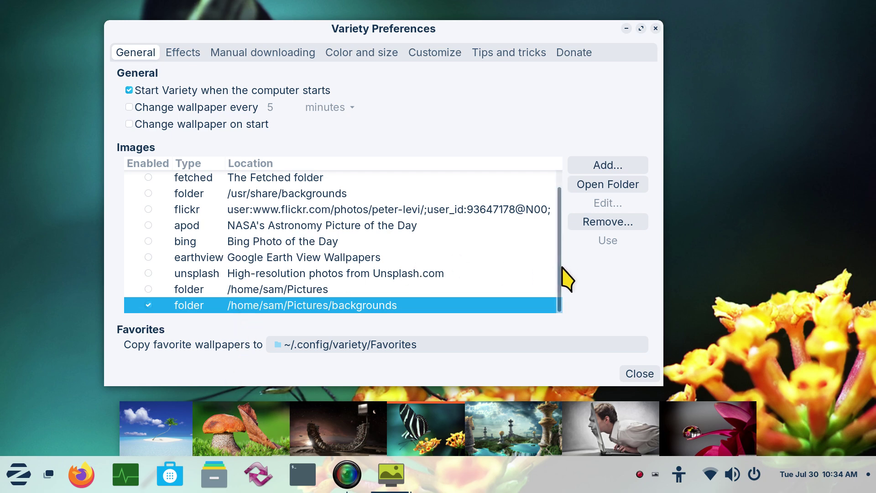
{"action": "left_click_drag", "start_coordinate": [565, 288], "coordinate": [564, 228]}
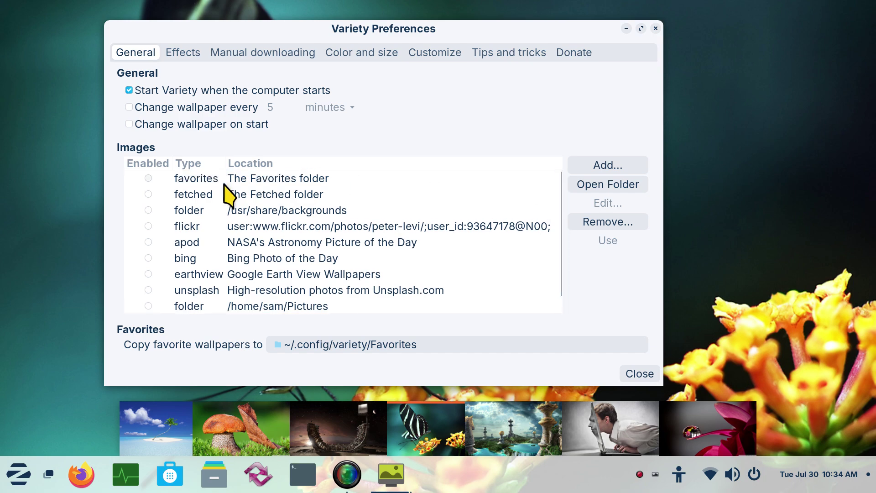
Step: Enable the favorites, fetched, /usr/share/backgrounds and flickr image sources
{"action": "left_click", "coordinate": [148, 178]}
{"action": "left_click", "coordinate": [149, 195]}
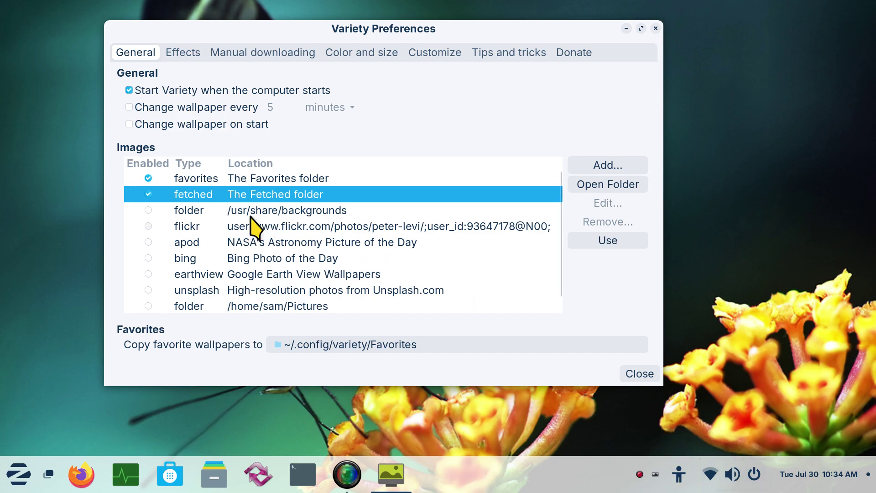
{"action": "left_click", "coordinate": [149, 210]}
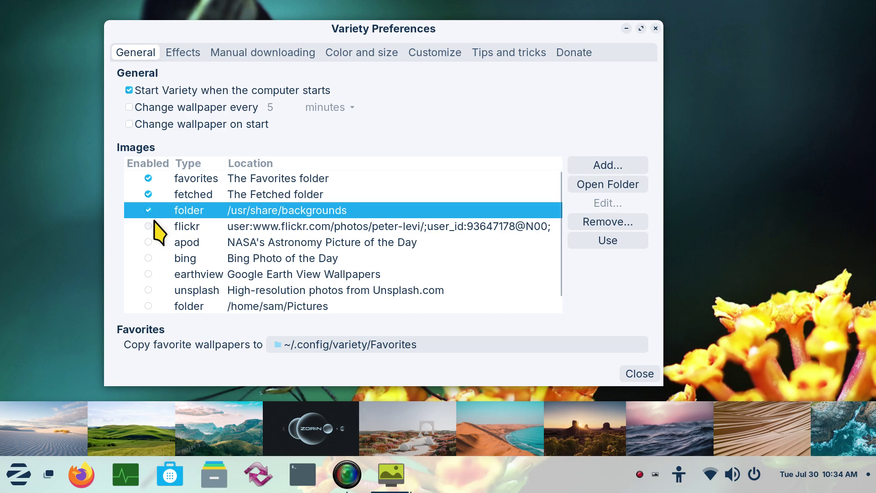
{"action": "left_click", "coordinate": [149, 226]}
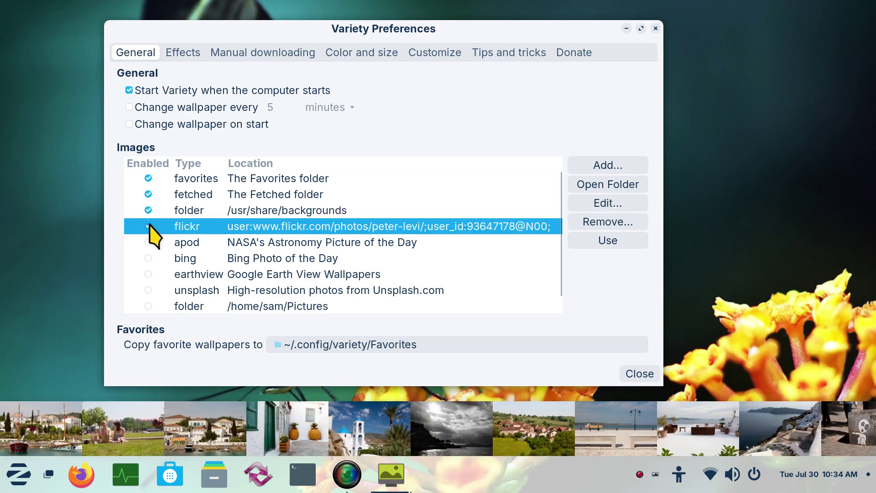
Step: Try several Flickr photos as wallpaper, ending on the white terrace image
{"action": "left_click", "coordinate": [133, 433]}
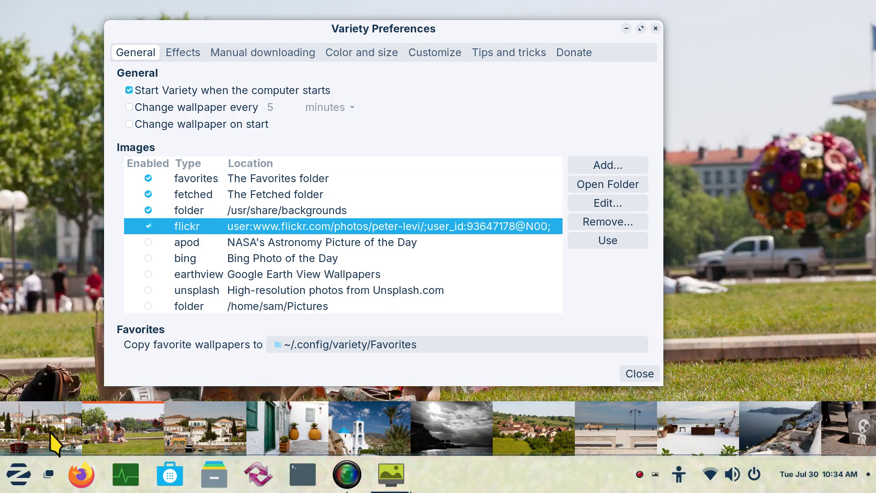
{"action": "left_click", "coordinate": [51, 441]}
{"action": "left_click", "coordinate": [205, 441]}
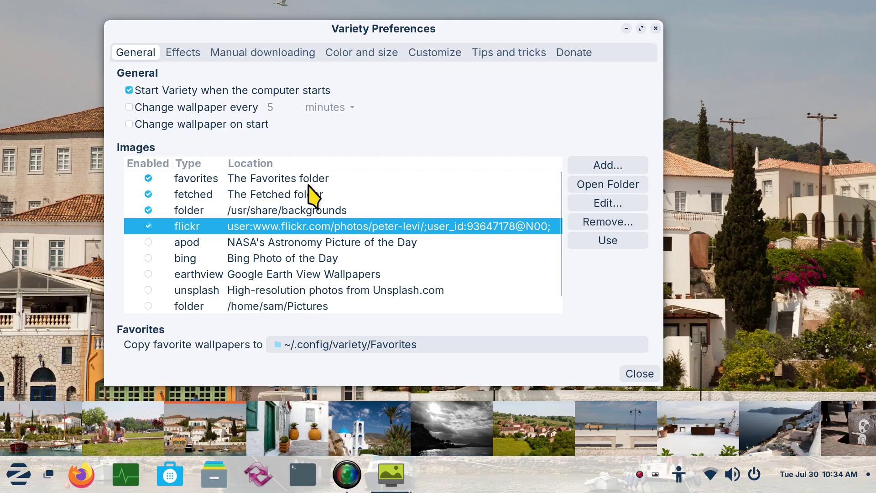
{"action": "left_click", "coordinate": [367, 440]}
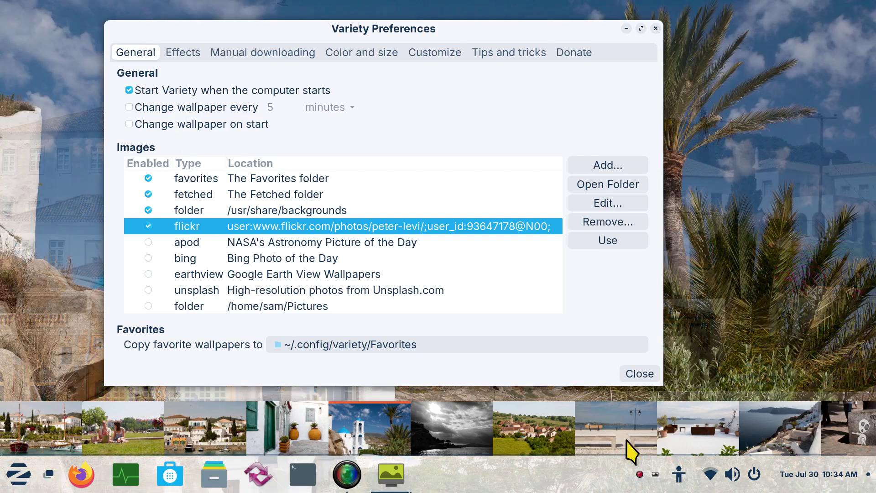
{"action": "left_click", "coordinate": [681, 438]}
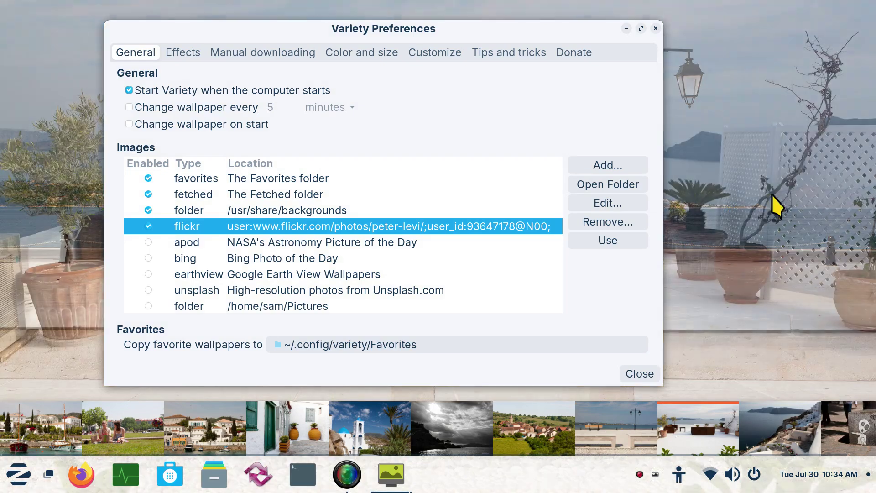
{"action": "left_click_drag", "start_coordinate": [469, 26], "coordinate": [502, 21]}
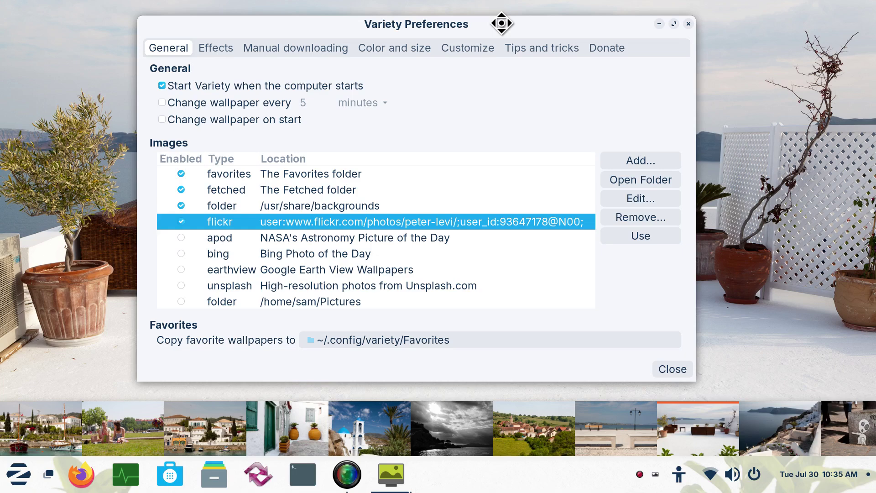
Step: Enable the APOD and Bing sources, trying the starry, nebula and panda images as wallpaper
{"action": "left_click", "coordinate": [181, 237]}
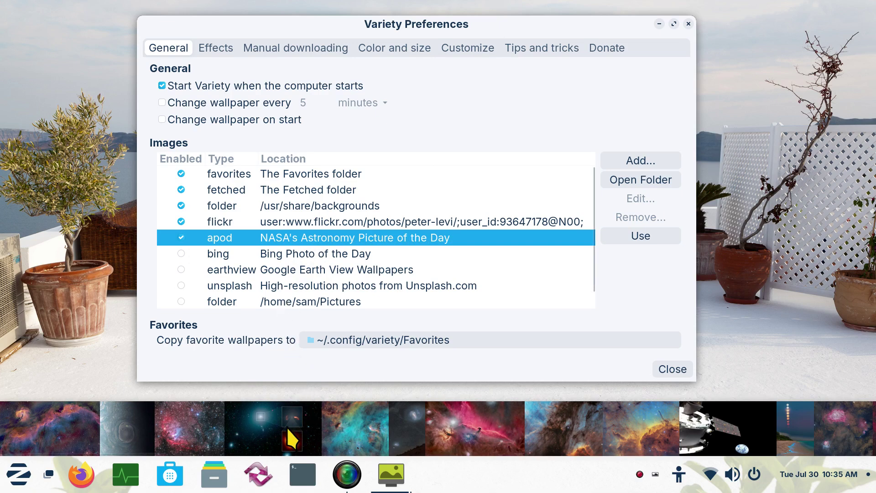
{"action": "left_click", "coordinate": [272, 447]}
{"action": "left_click_drag", "start_coordinate": [371, 20], "coordinate": [274, 36]}
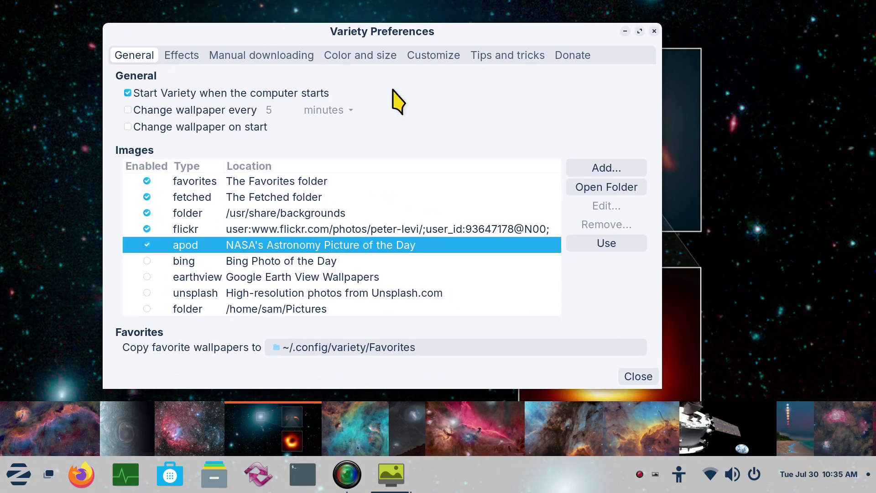
{"action": "left_click", "coordinate": [616, 431]}
{"action": "left_click_drag", "start_coordinate": [579, 35], "coordinate": [621, 31]}
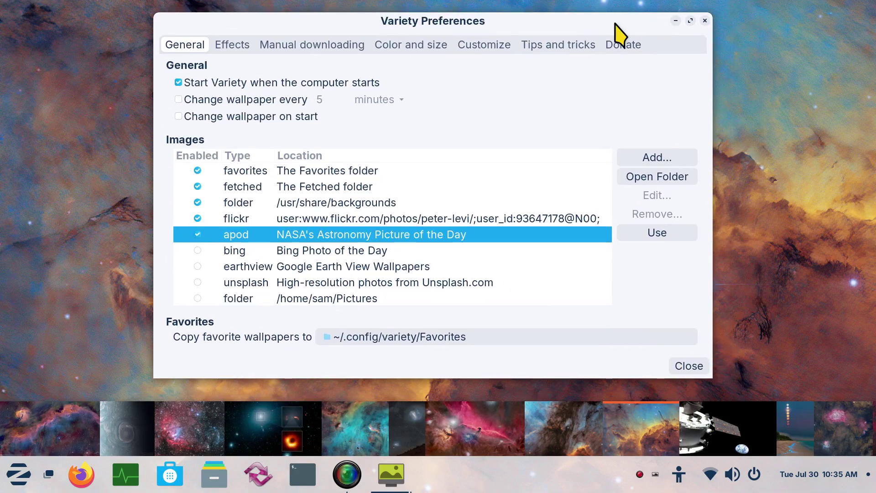
{"action": "left_click", "coordinate": [199, 250]}
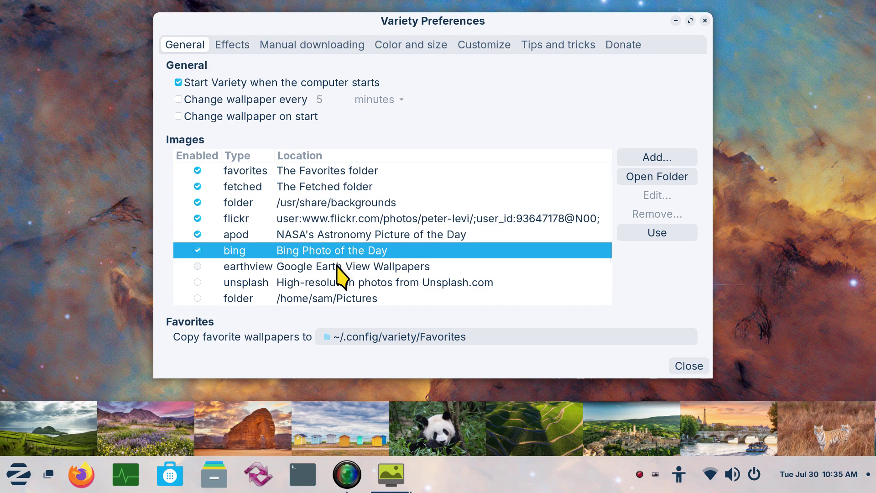
{"action": "left_click", "coordinate": [413, 439]}
{"action": "left_click_drag", "start_coordinate": [533, 30], "coordinate": [547, 50]}
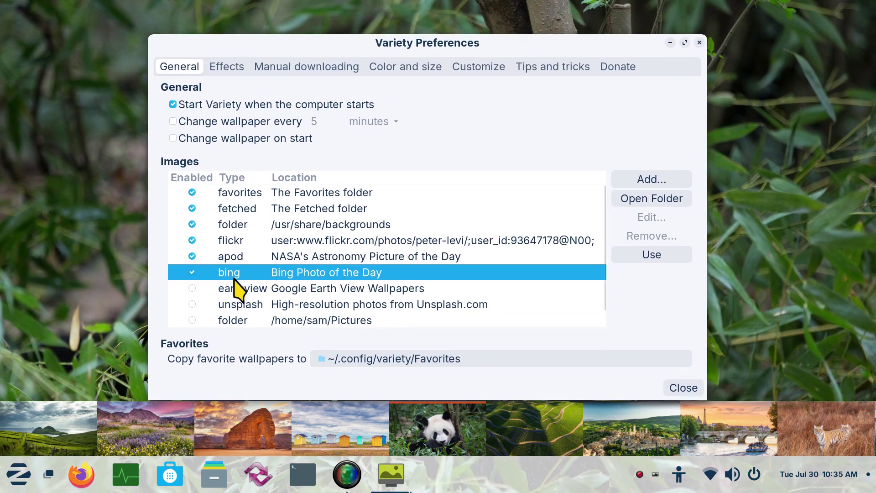
Step: Enable the Google Earth View and Unsplash image sources
{"action": "left_click", "coordinate": [192, 288]}
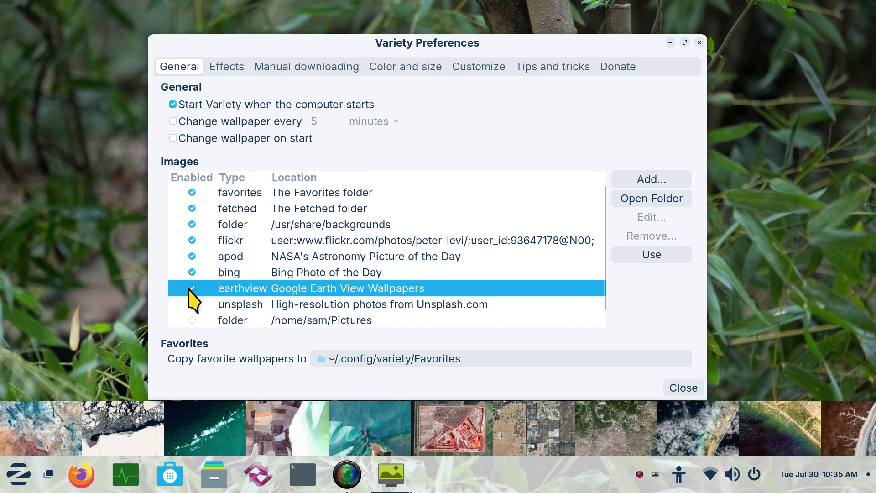
{"action": "left_click", "coordinate": [192, 304]}
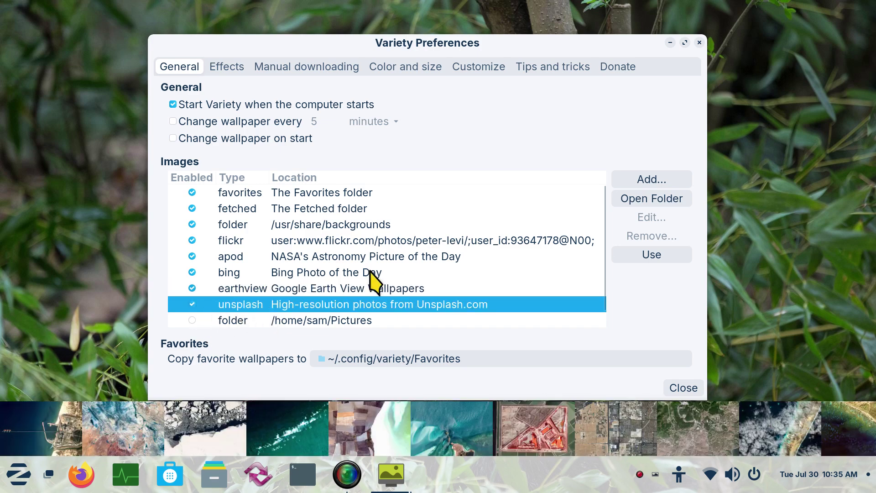
{"action": "left_click_drag", "start_coordinate": [512, 43], "coordinate": [508, 9]}
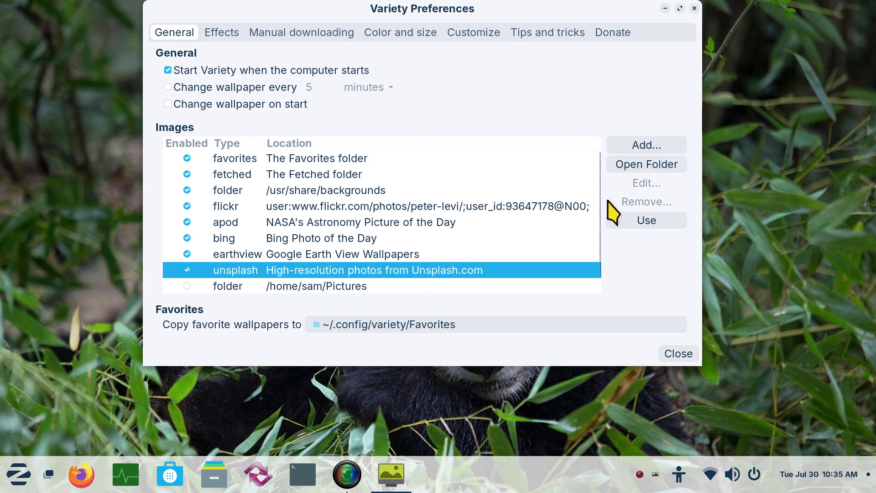
Step: Scroll the image sources list and select the Bing Photo of the Day source
{"action": "scroll", "coordinate": [596, 274], "scroll_direction": "down", "scroll_amount": 1}
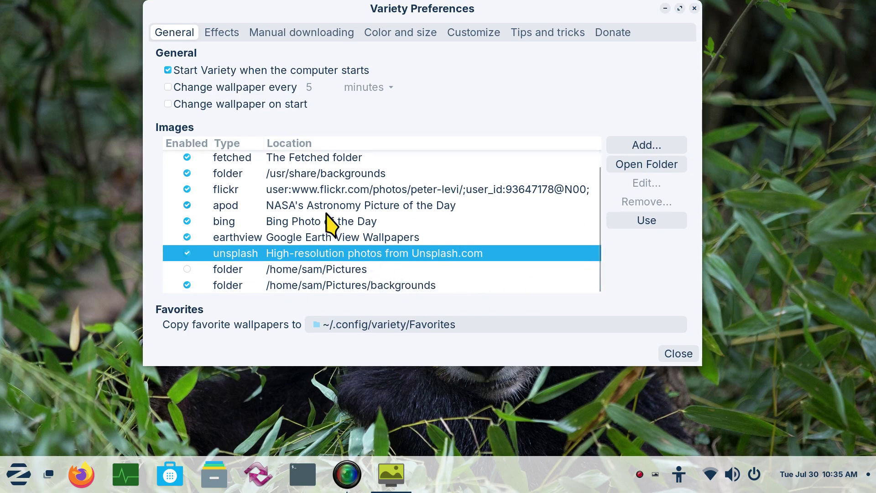
{"action": "left_click", "coordinate": [301, 222]}
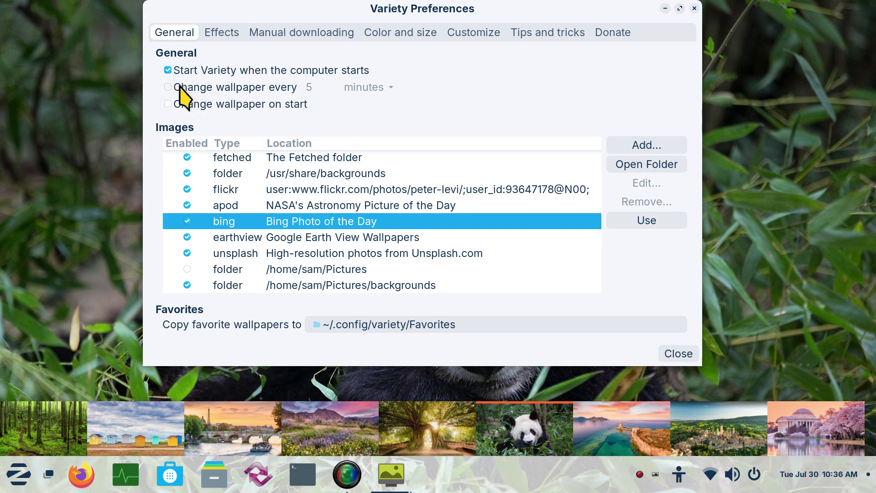
Step: Turn on timed wallpaper changing, trying the seconds, minutes and hours units before settling on minutes
{"action": "left_click", "coordinate": [168, 88]}
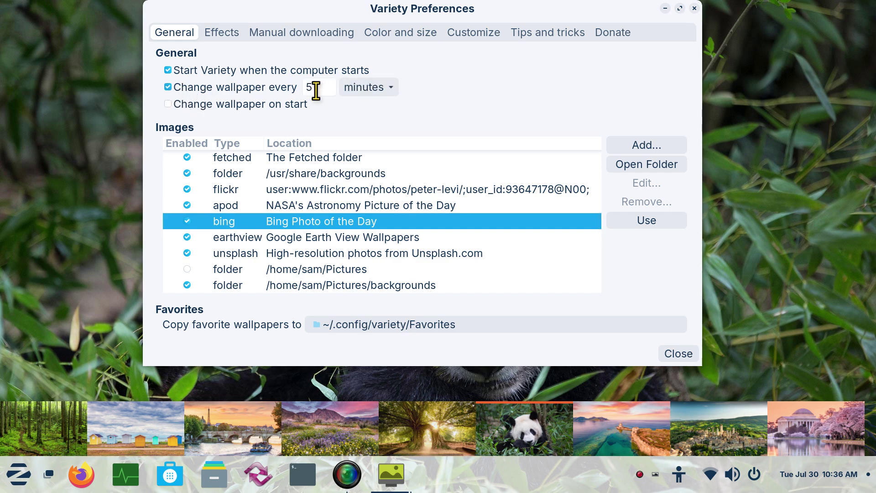
{"action": "left_click", "coordinate": [367, 88]}
{"action": "left_click", "coordinate": [377, 70]}
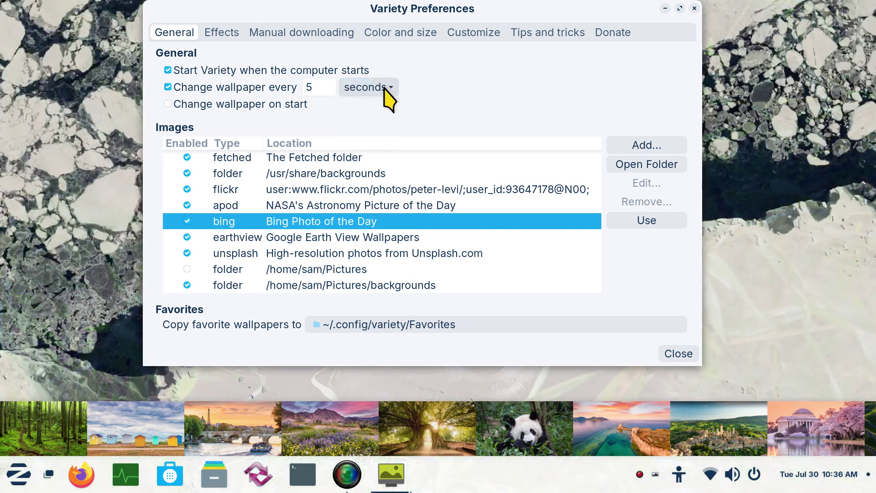
{"action": "left_click", "coordinate": [384, 88]}
{"action": "left_click", "coordinate": [384, 109]}
{"action": "left_click", "coordinate": [384, 94]}
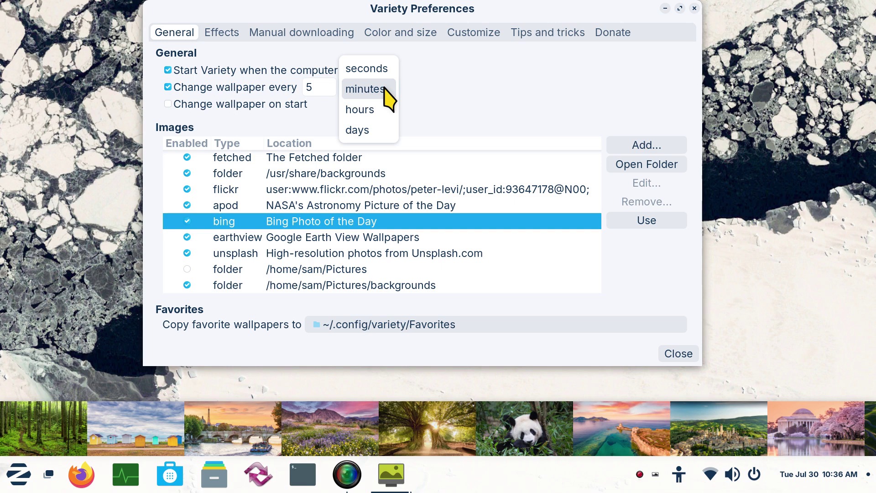
{"action": "left_click", "coordinate": [385, 111]}
{"action": "left_click", "coordinate": [380, 90]}
{"action": "left_click", "coordinate": [379, 89]}
{"action": "left_click", "coordinate": [373, 89]}
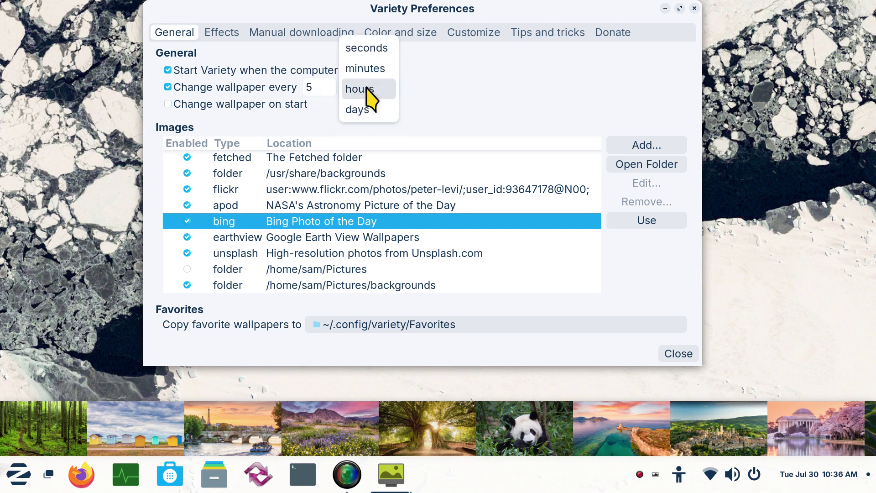
{"action": "left_click", "coordinate": [367, 72]}
Step: Set the change interval to 5 seconds and close the preferences
{"action": "double_click", "coordinate": [319, 86]}
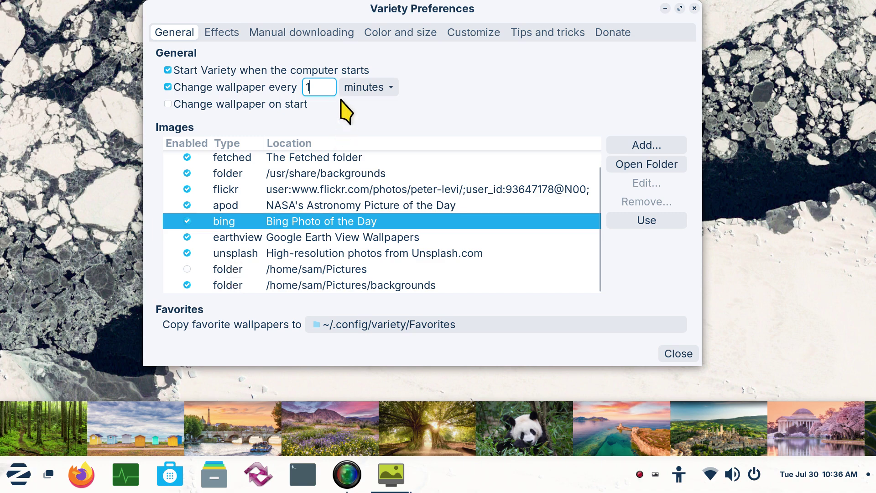
{"action": "double_click", "coordinate": [313, 87]}
{"action": "type", "text": "5"}
{"action": "left_click", "coordinate": [365, 88]}
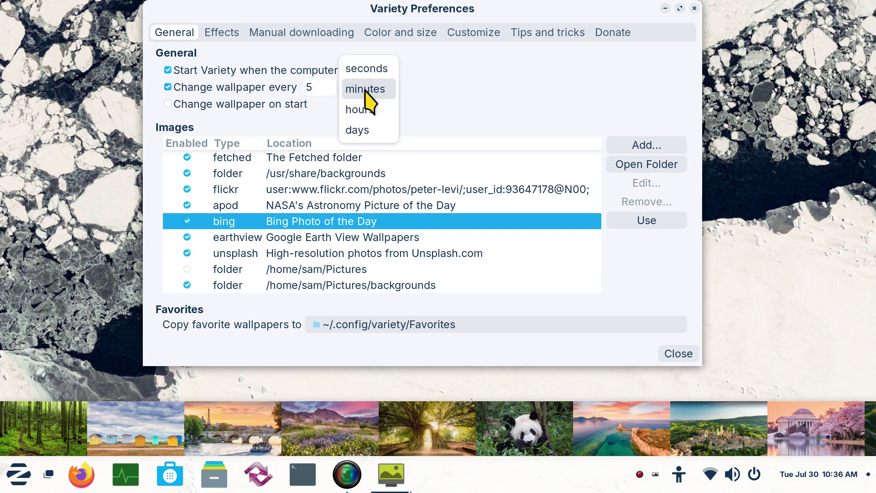
{"action": "left_click", "coordinate": [385, 69]}
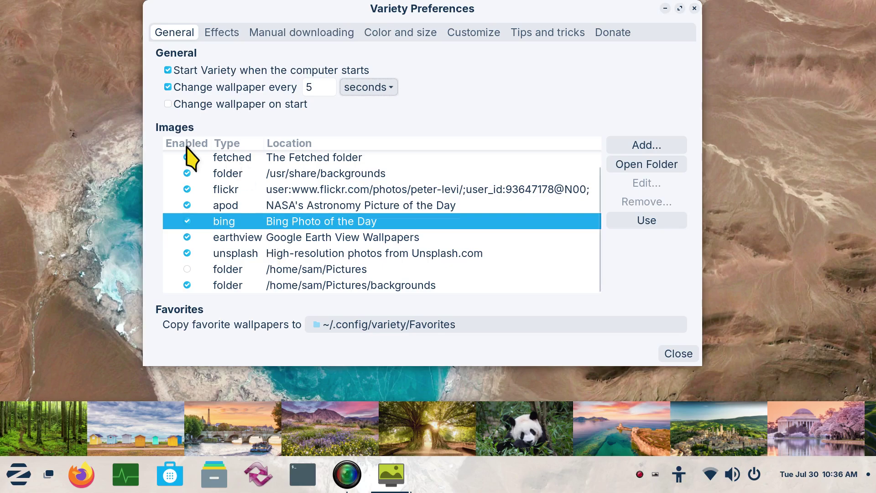
{"action": "left_click", "coordinate": [694, 8]}
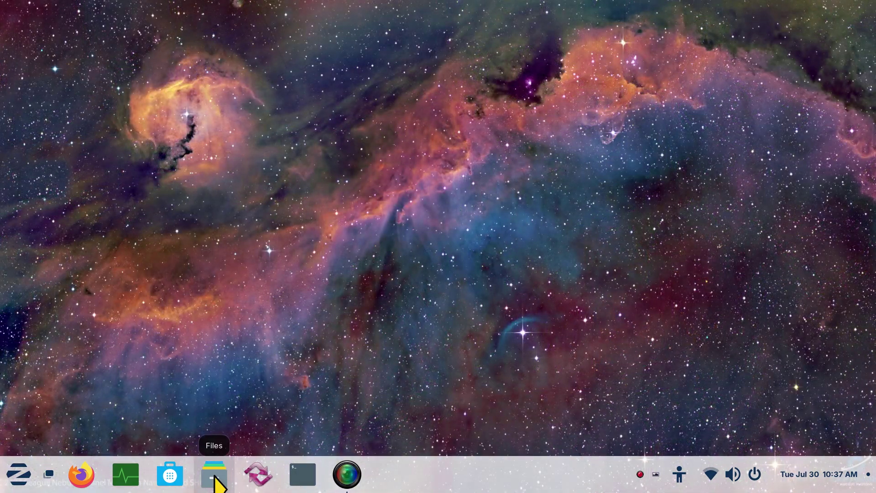
{"action": "left_click", "coordinate": [214, 475]}
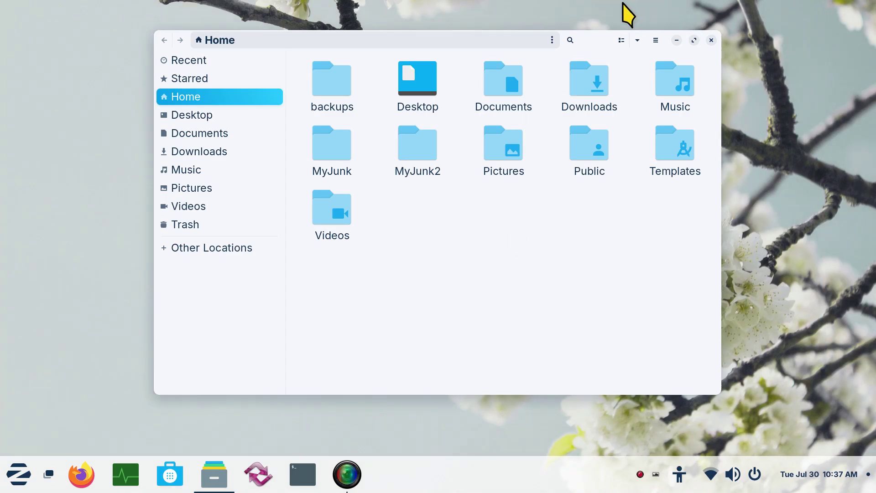
{"action": "left_click_drag", "start_coordinate": [600, 40], "coordinate": [569, 49]}
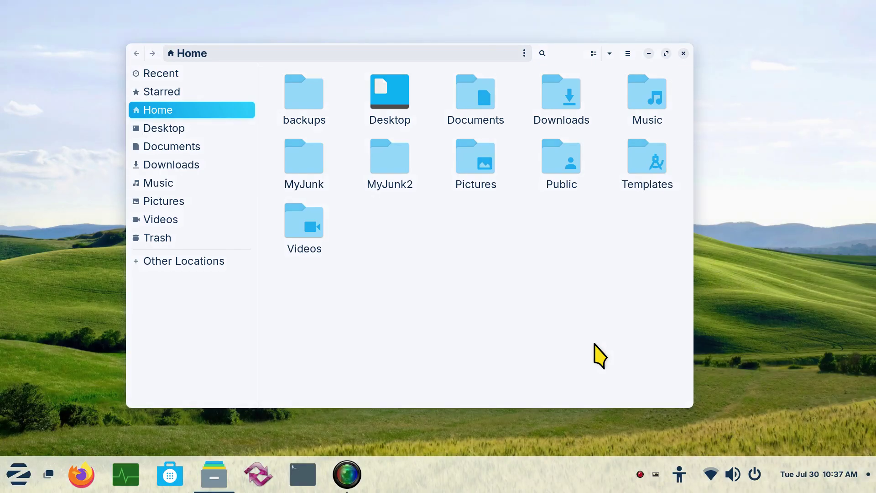
{"action": "left_click", "coordinate": [684, 53]}
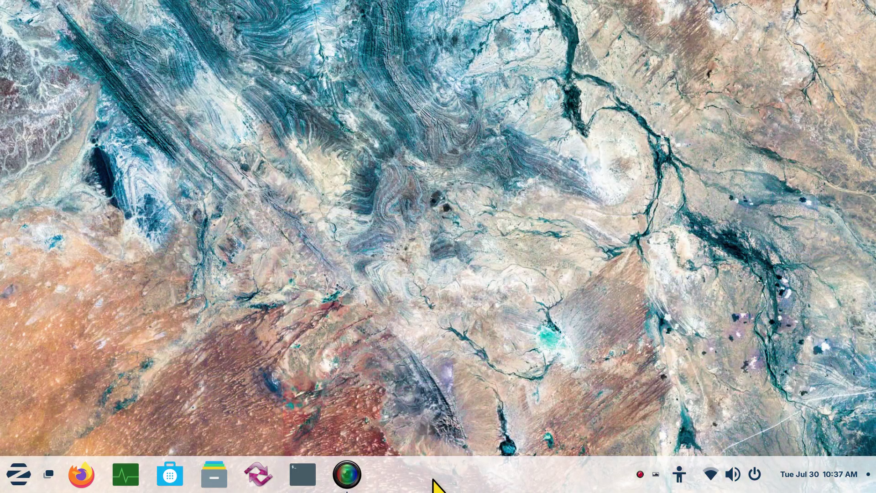
Step: Open Zorin Taskbar Settings, turn on the panel background opacity override, and close it
{"action": "right_click", "coordinate": [433, 484]}
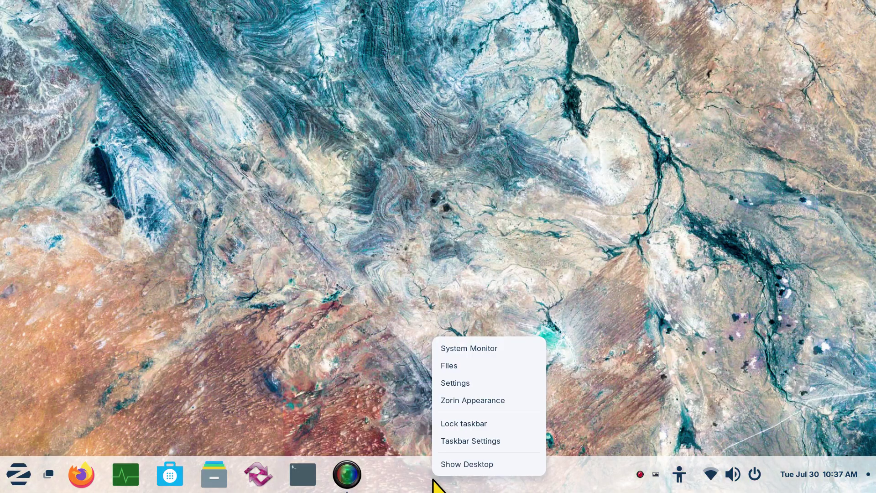
{"action": "left_click", "coordinate": [463, 442]}
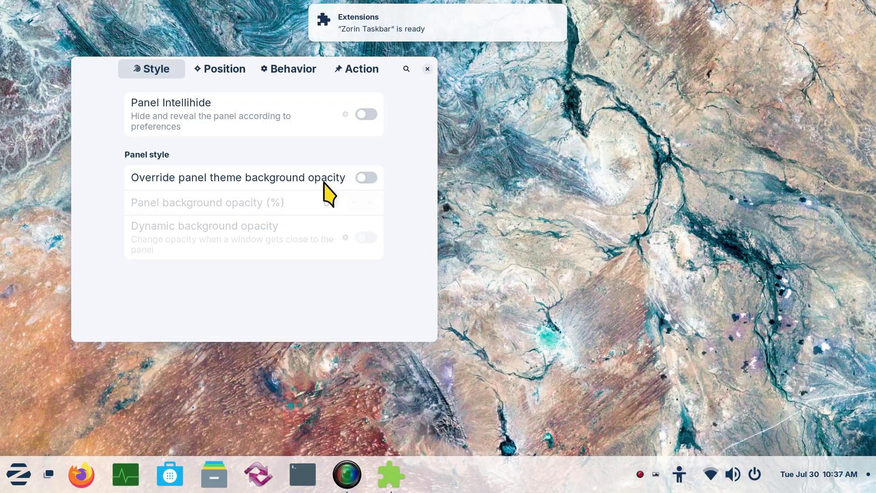
{"action": "left_click", "coordinate": [368, 178]}
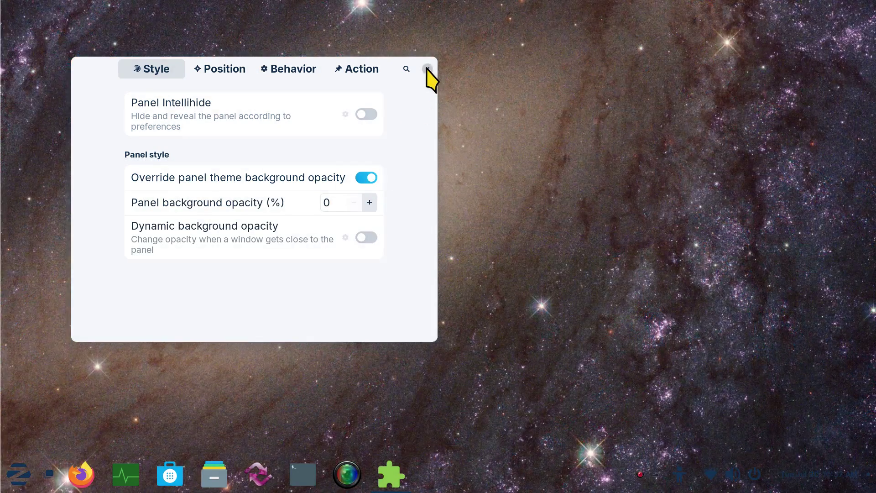
{"action": "left_click", "coordinate": [428, 69]}
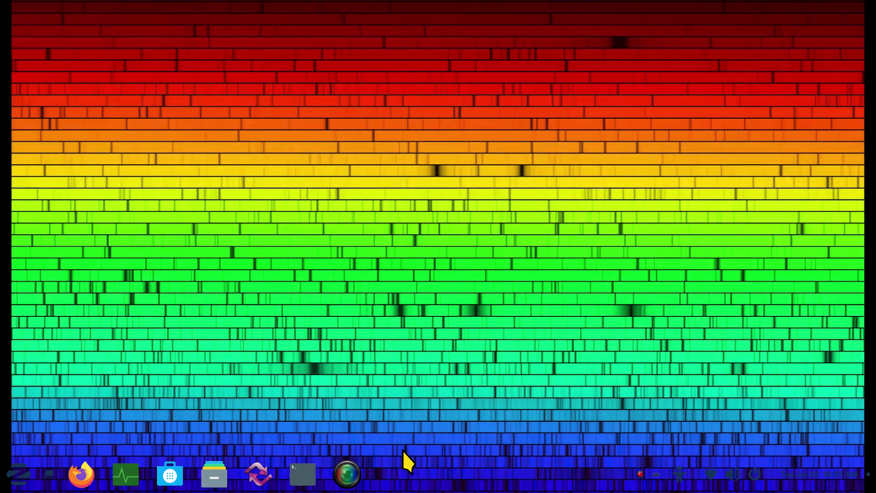
Step: Reopen Taskbar Settings and switch the panel opacity override back off
{"action": "right_click", "coordinate": [408, 488]}
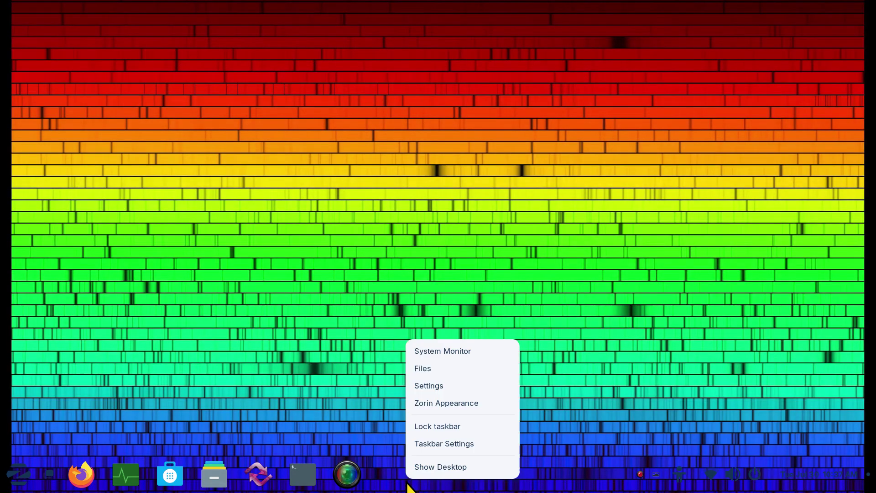
{"action": "left_click", "coordinate": [440, 445]}
{"action": "left_click", "coordinate": [366, 179]}
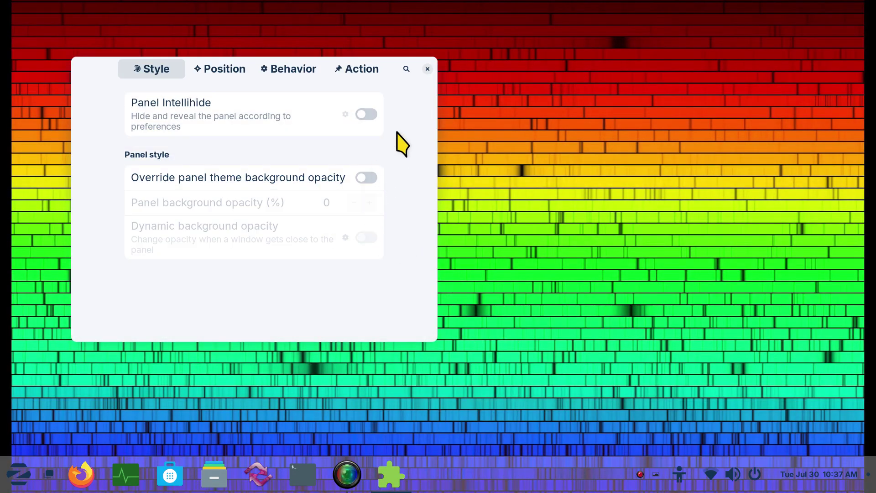
{"action": "left_click", "coordinate": [426, 64]}
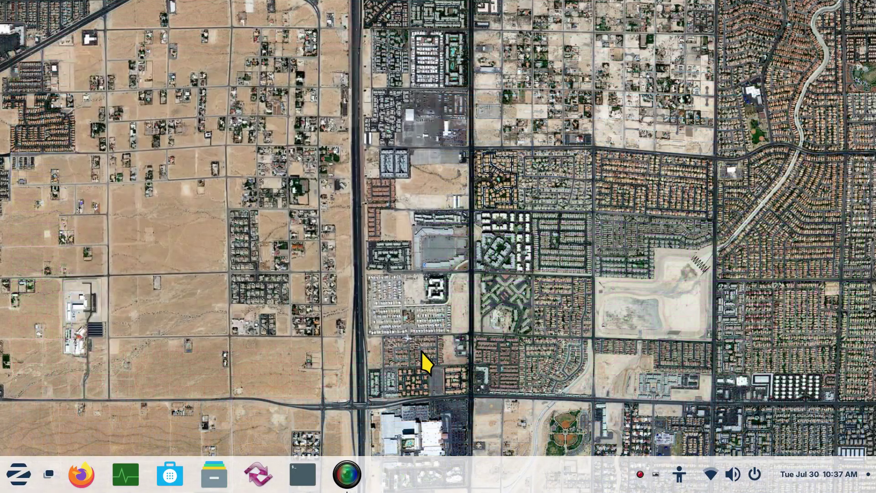
Step: Uncheck 'Change wallpaper every' in Variety's preferences and close them
{"action": "left_click", "coordinate": [656, 476]}
{"action": "left_click", "coordinate": [631, 390]}
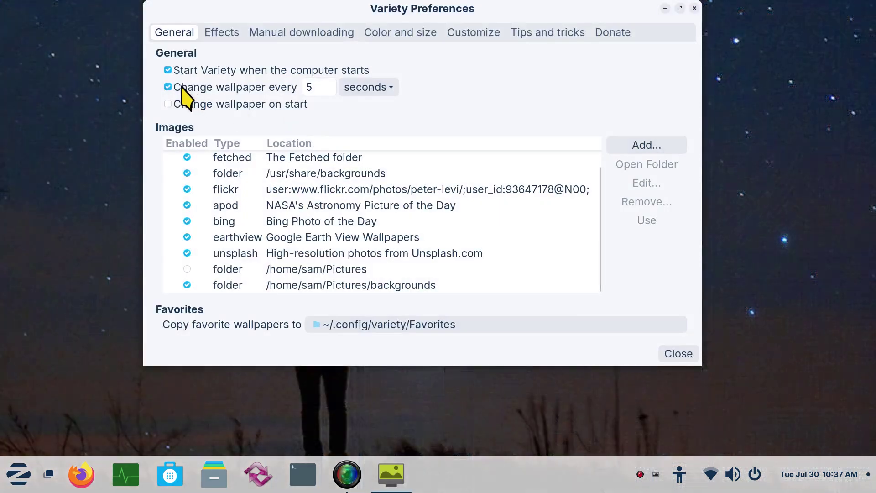
{"action": "left_click", "coordinate": [169, 88]}
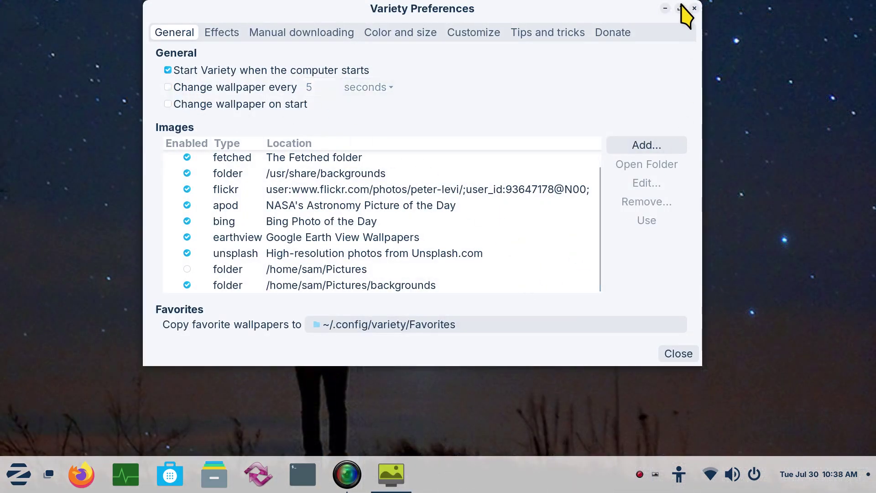
{"action": "left_click", "coordinate": [695, 9]}
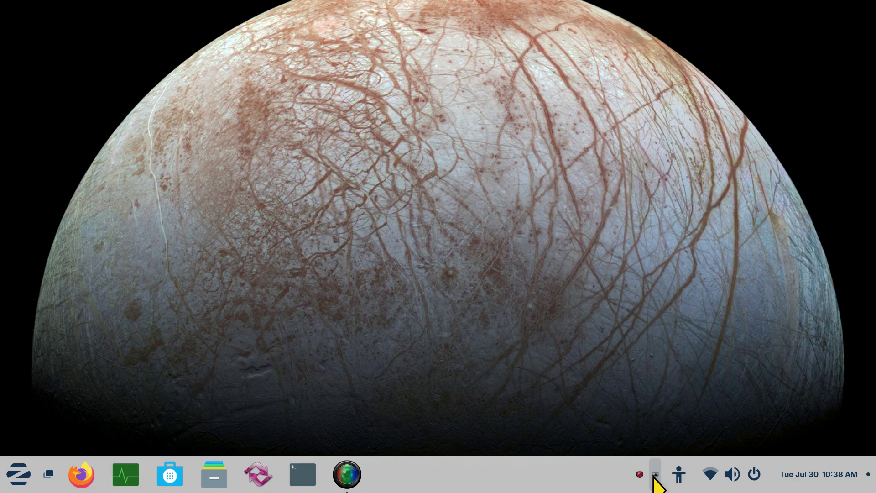
Step: Check where the current Europa wallpaper came from via the Image menu
{"action": "left_click", "coordinate": [656, 475]}
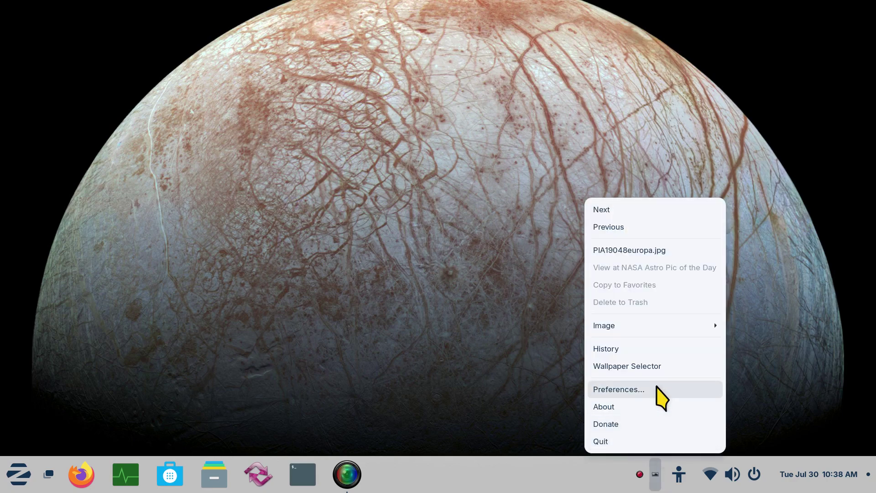
{"action": "left_click", "coordinate": [654, 325]}
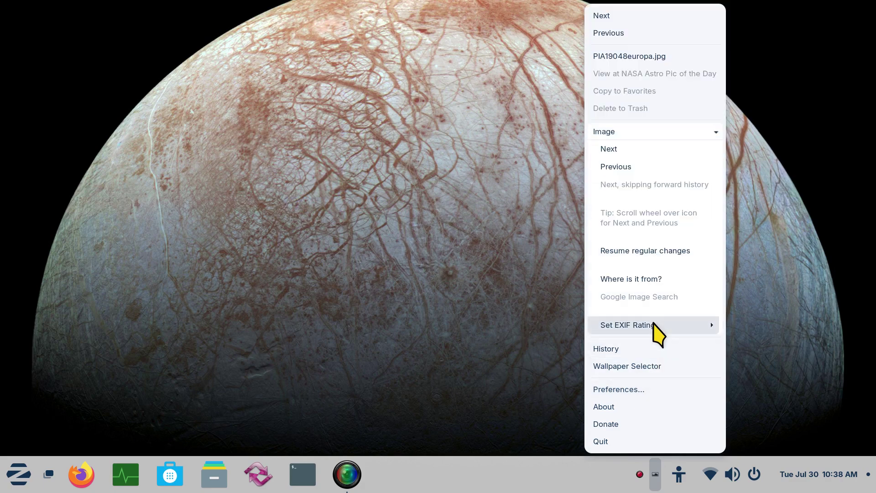
{"action": "left_click", "coordinate": [659, 283]}
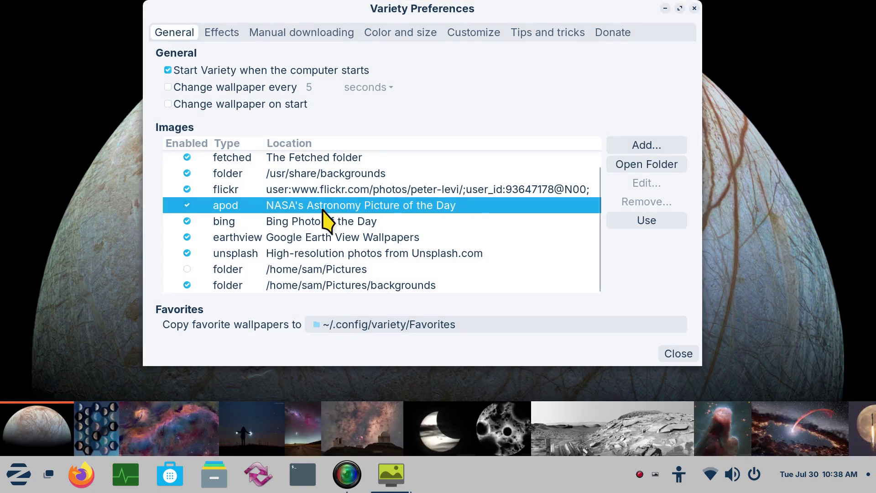
Step: Show the Bing source's images and make the cherry blossom photo the wallpaper
{"action": "left_click", "coordinate": [655, 475]}
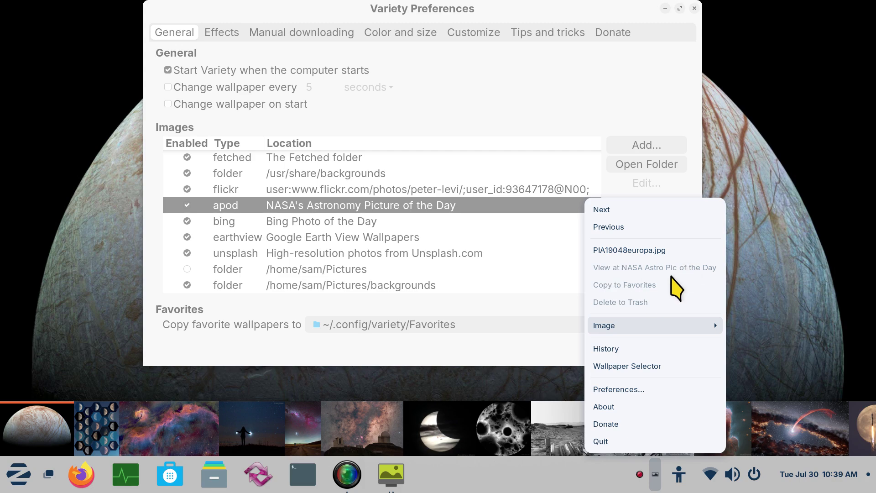
{"action": "left_click", "coordinate": [489, 363]}
{"action": "left_click", "coordinate": [361, 222]}
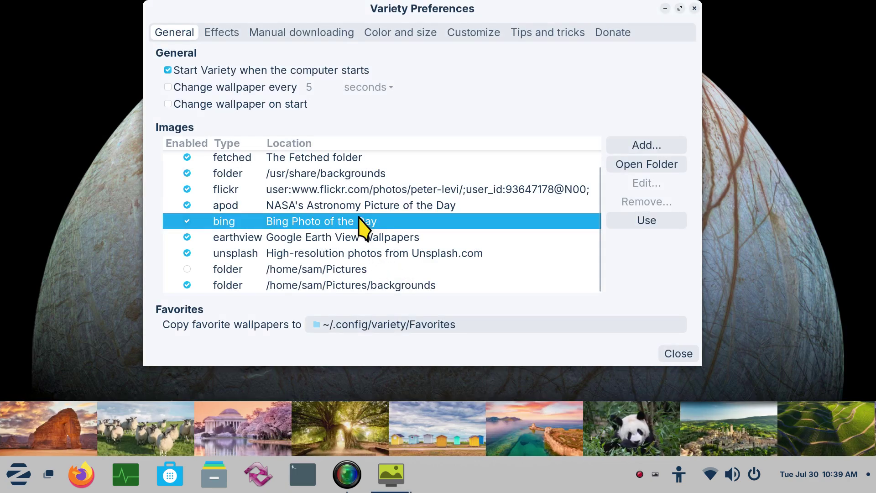
{"action": "left_click", "coordinate": [253, 425]}
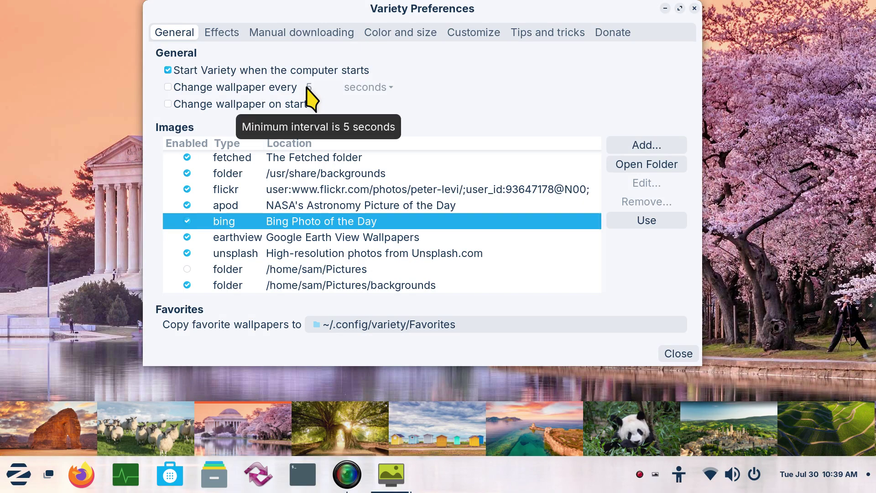
Step: Re-enable the 5-second rotation, switch it off again, and close the preferences
{"action": "left_click", "coordinate": [168, 87]}
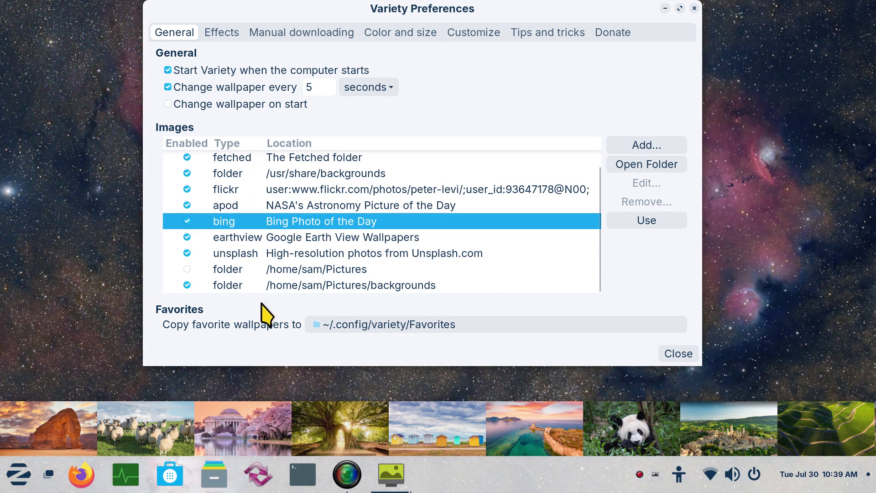
{"action": "left_click", "coordinate": [382, 90]}
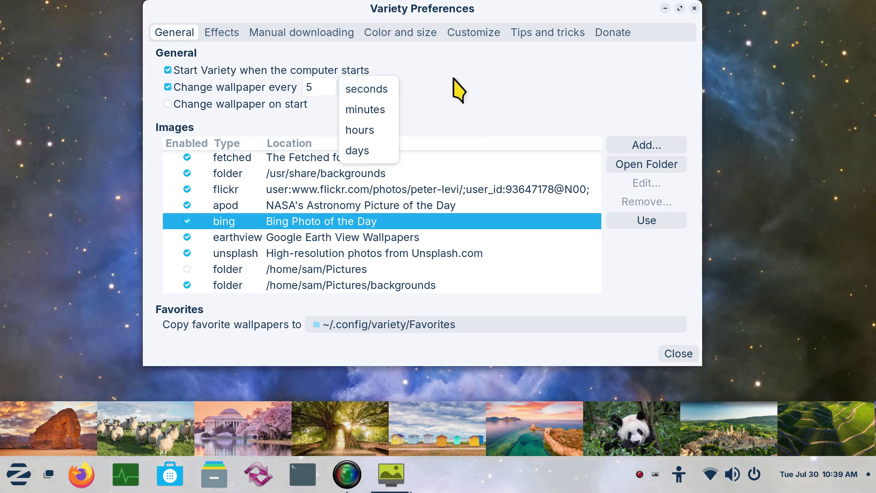
{"action": "left_click", "coordinate": [420, 79]}
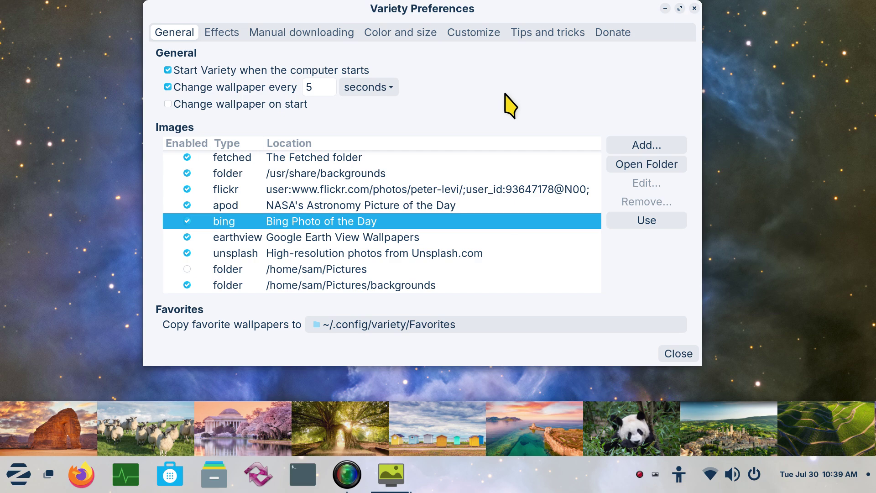
{"action": "left_click", "coordinate": [168, 87]}
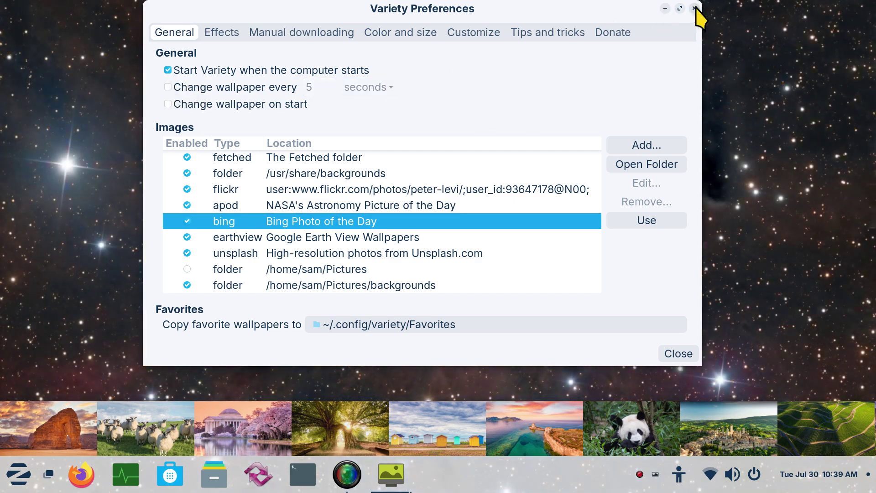
{"action": "left_click", "coordinate": [694, 9]}
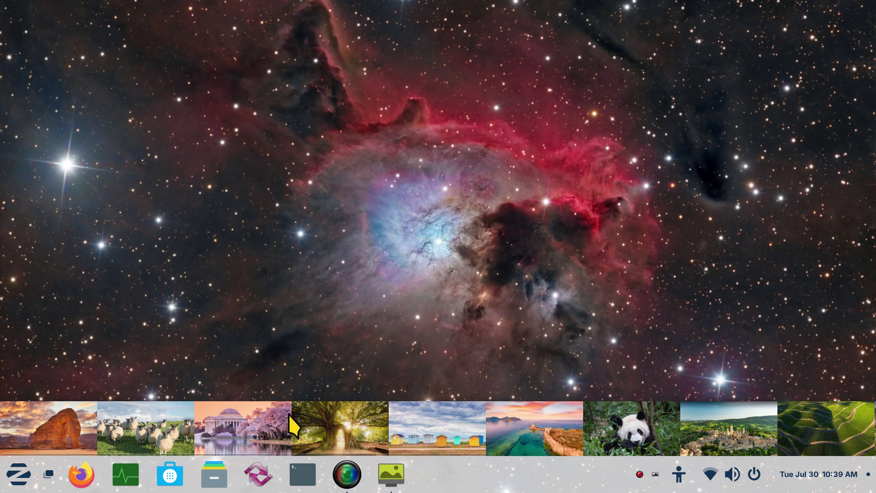
Step: Set the panda photo as wallpaper, quit the Variety Images strip, and reopen Preferences
{"action": "scroll", "coordinate": [768, 431], "scroll_direction": "down", "scroll_amount": 5}
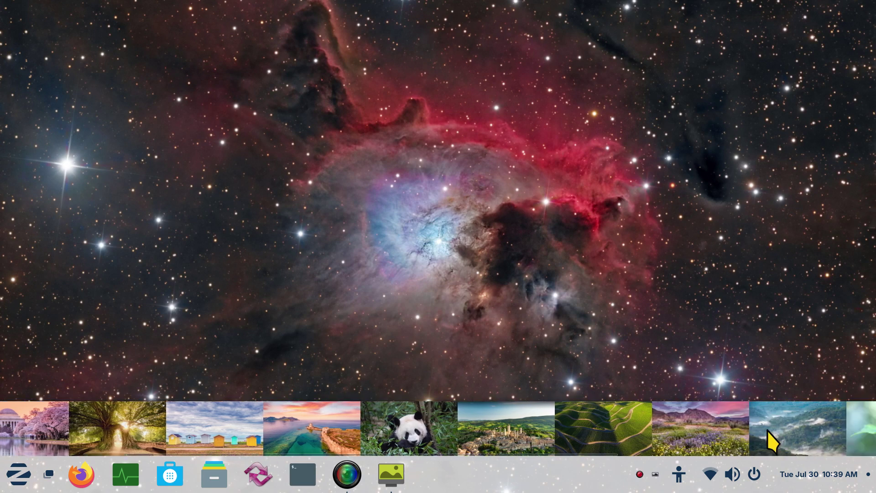
{"action": "left_click", "coordinate": [407, 434]}
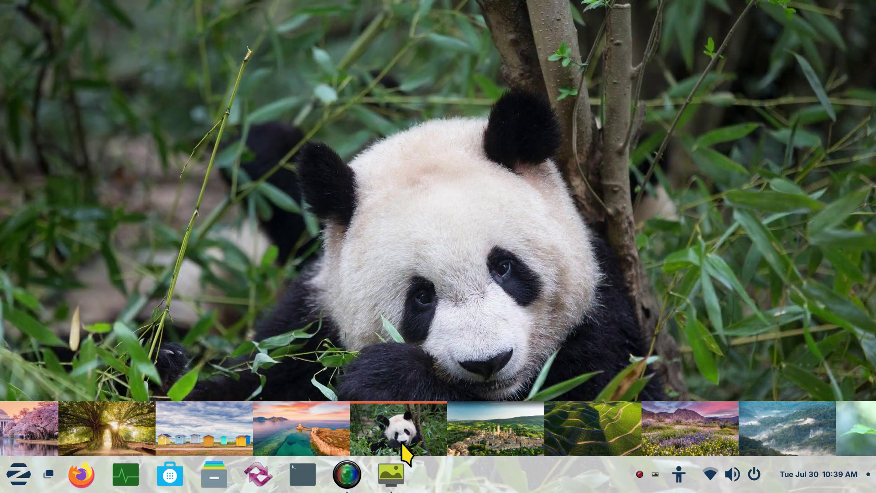
{"action": "right_click", "coordinate": [391, 481]}
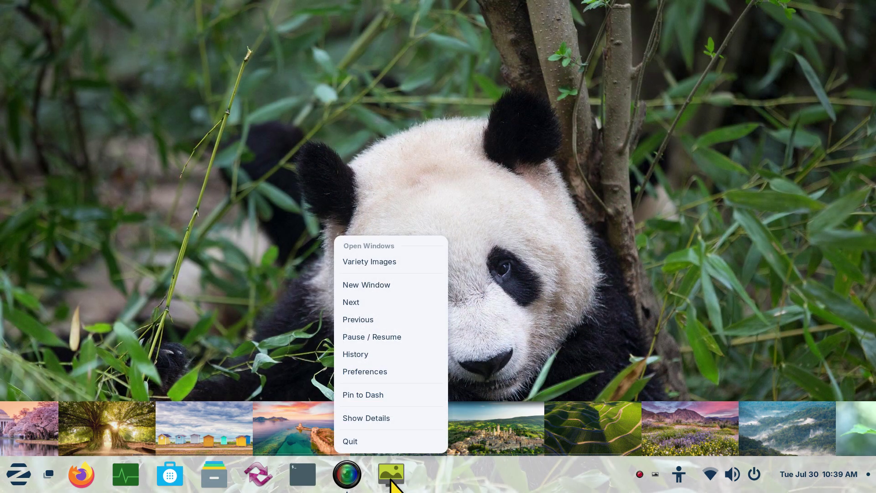
{"action": "left_click", "coordinate": [386, 442]}
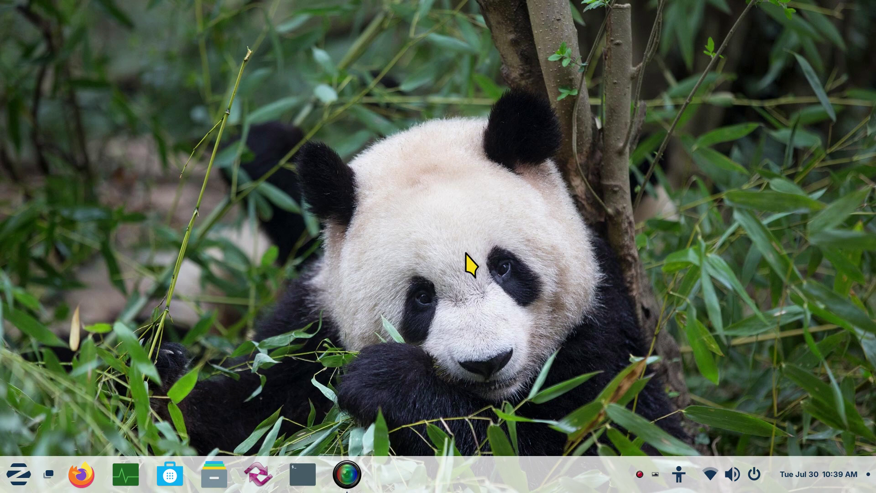
{"action": "left_click", "coordinate": [656, 475]}
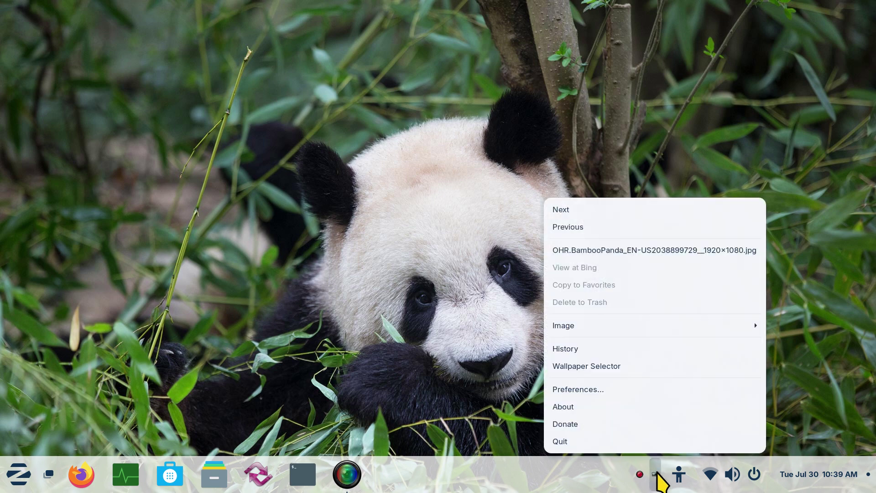
{"action": "left_click", "coordinate": [645, 391]}
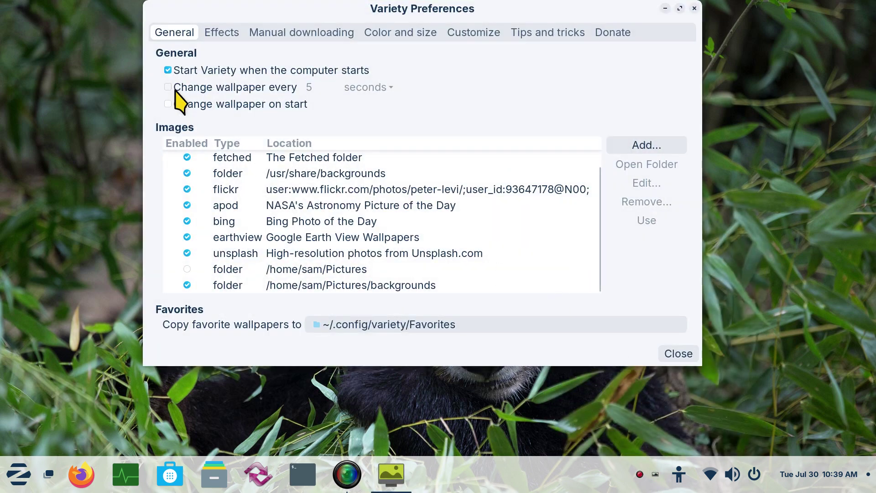
Step: Close Variety Preferences and replace the panda wallpaper with the Zorin bubbles background
{"action": "left_click", "coordinate": [694, 9]}
{"action": "right_click", "coordinate": [390, 141]}
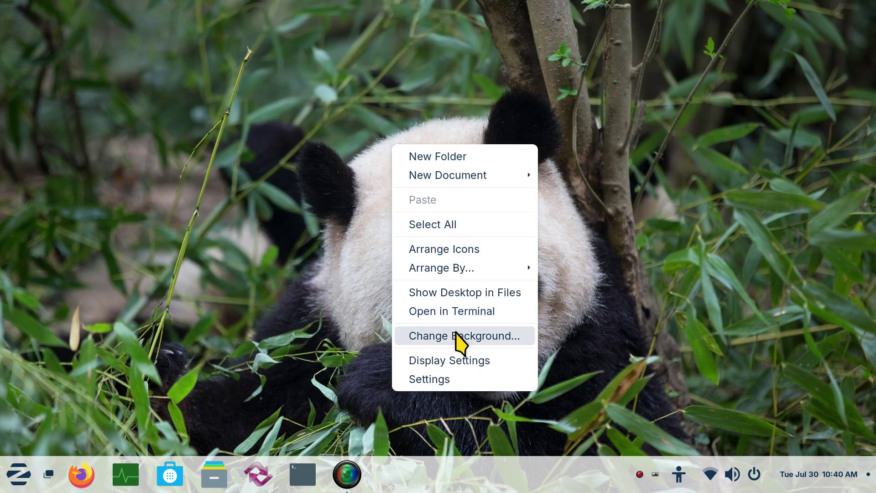
{"action": "left_click", "coordinate": [462, 341]}
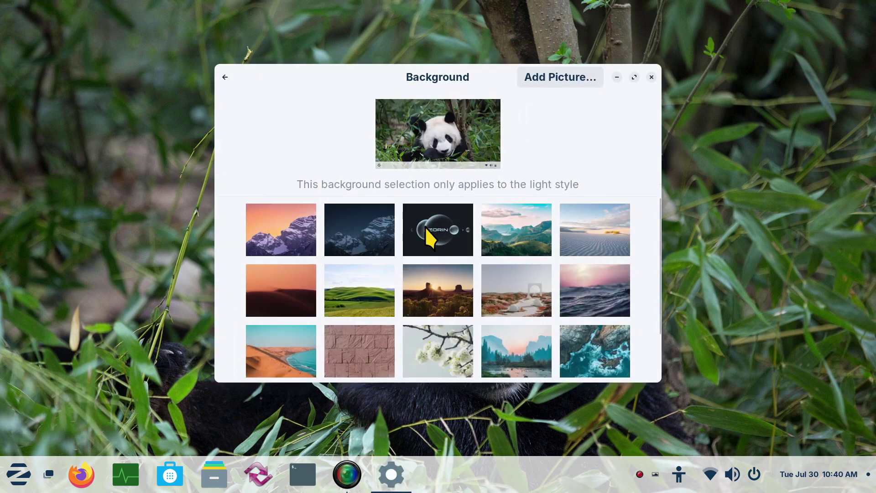
{"action": "left_click", "coordinate": [426, 227]}
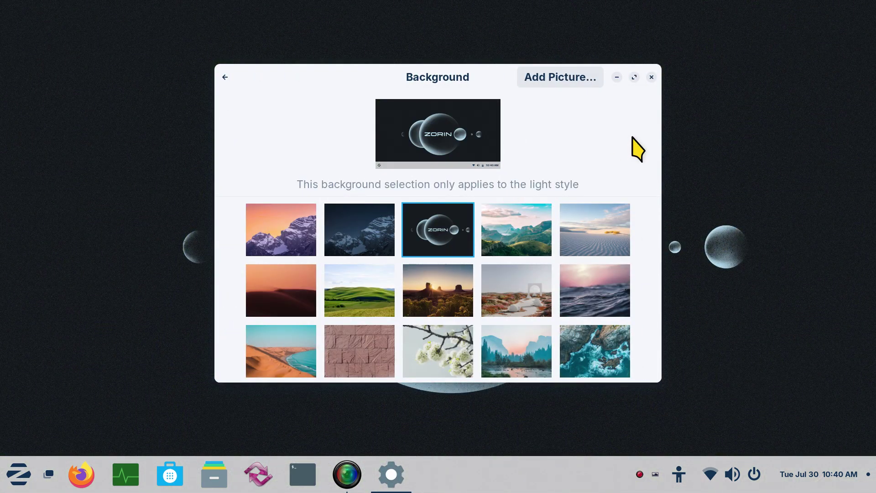
{"action": "left_click", "coordinate": [651, 77]}
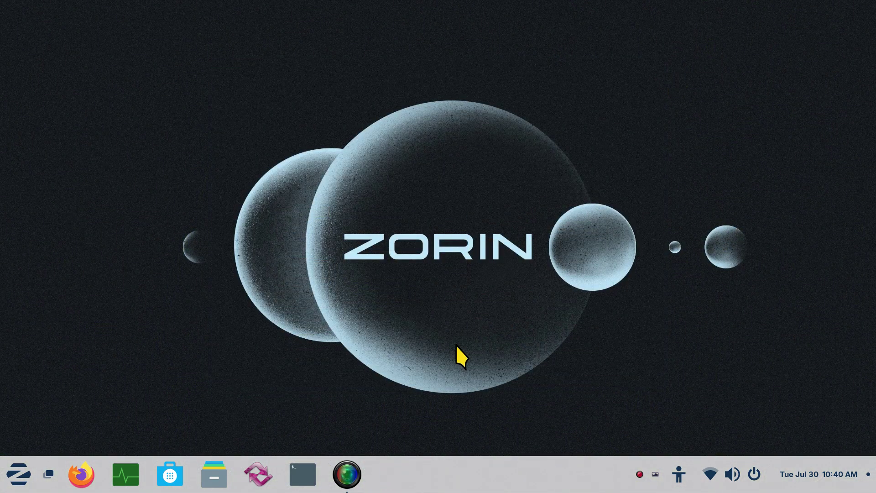